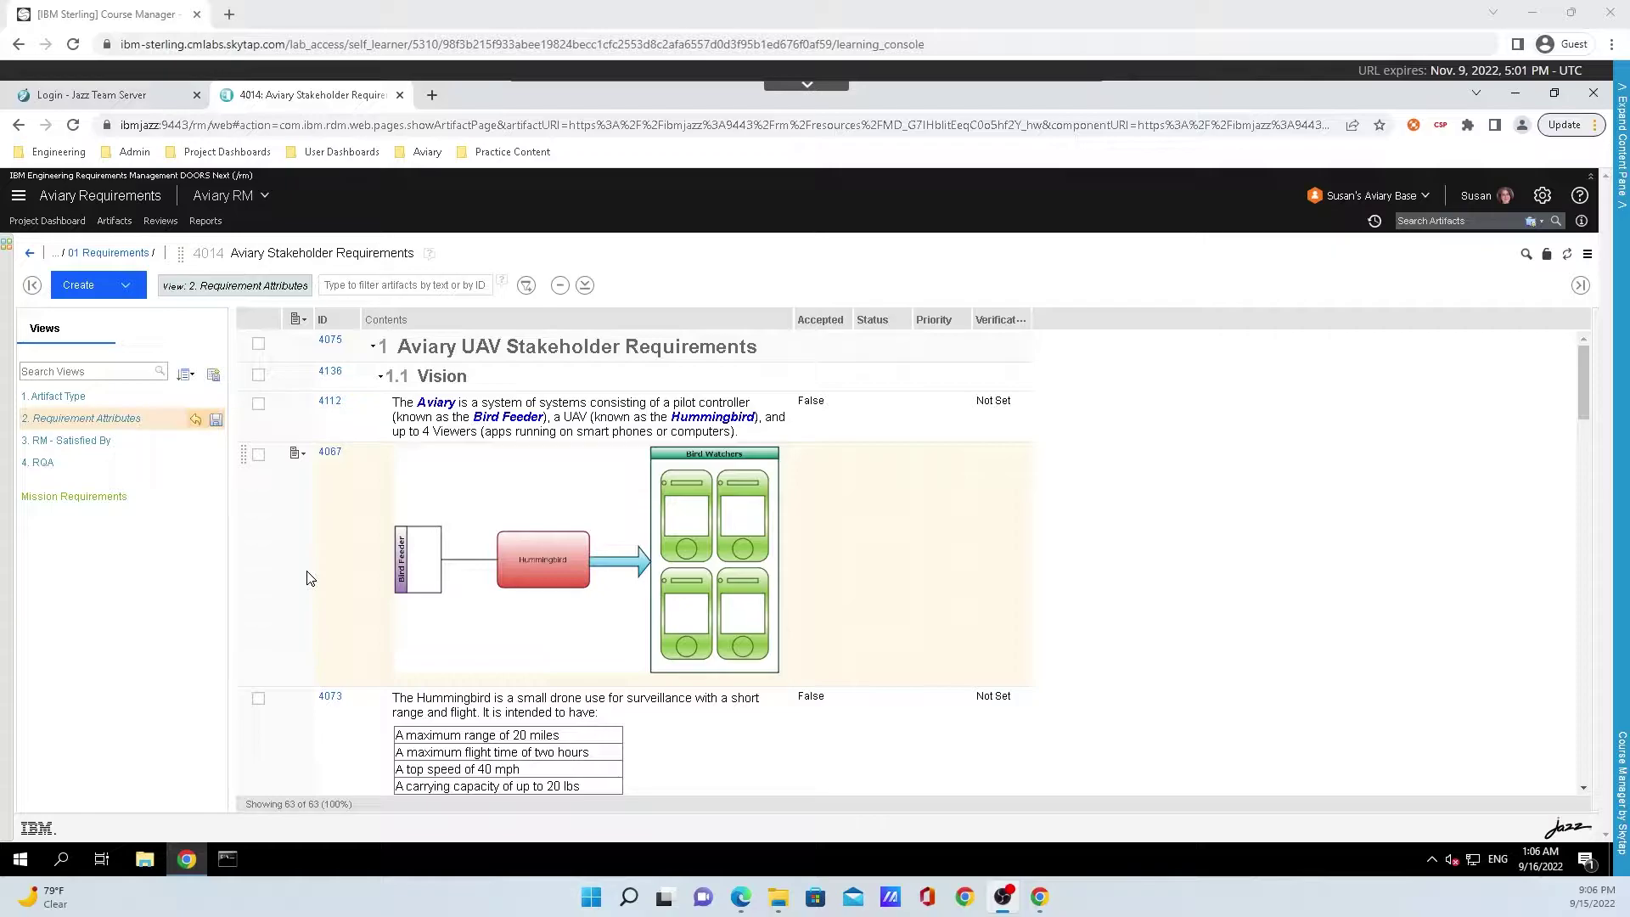
Start a new Diagrams and sketches artifact from the Create menu
{"action": "left_click", "coordinate": [132, 288]}
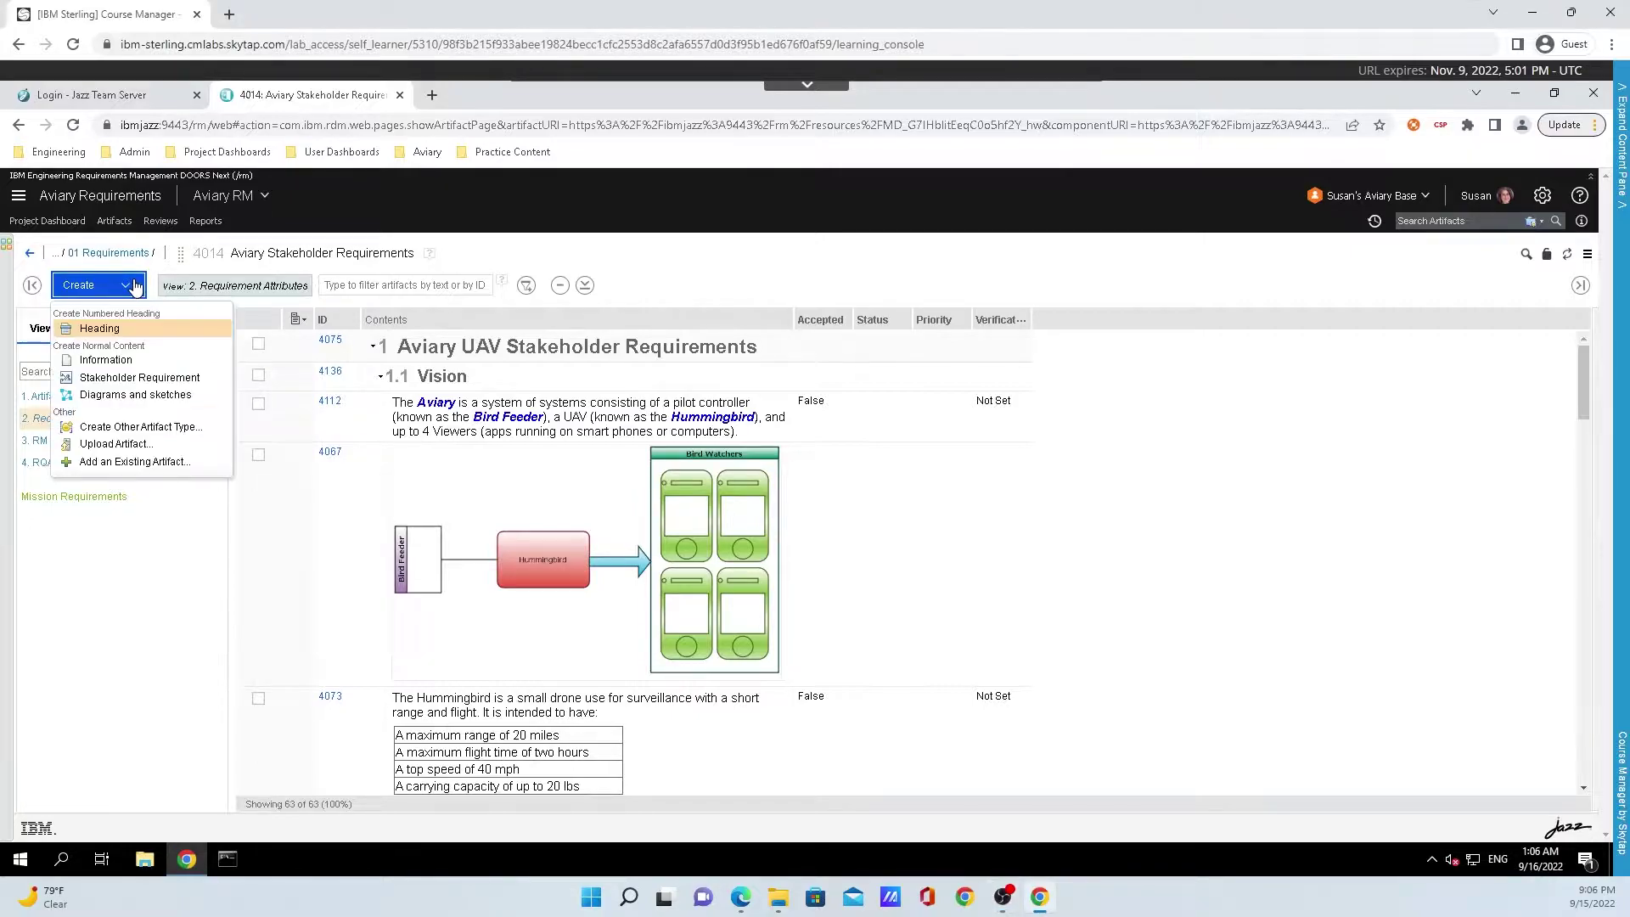
{"action": "left_click", "coordinate": [144, 395]}
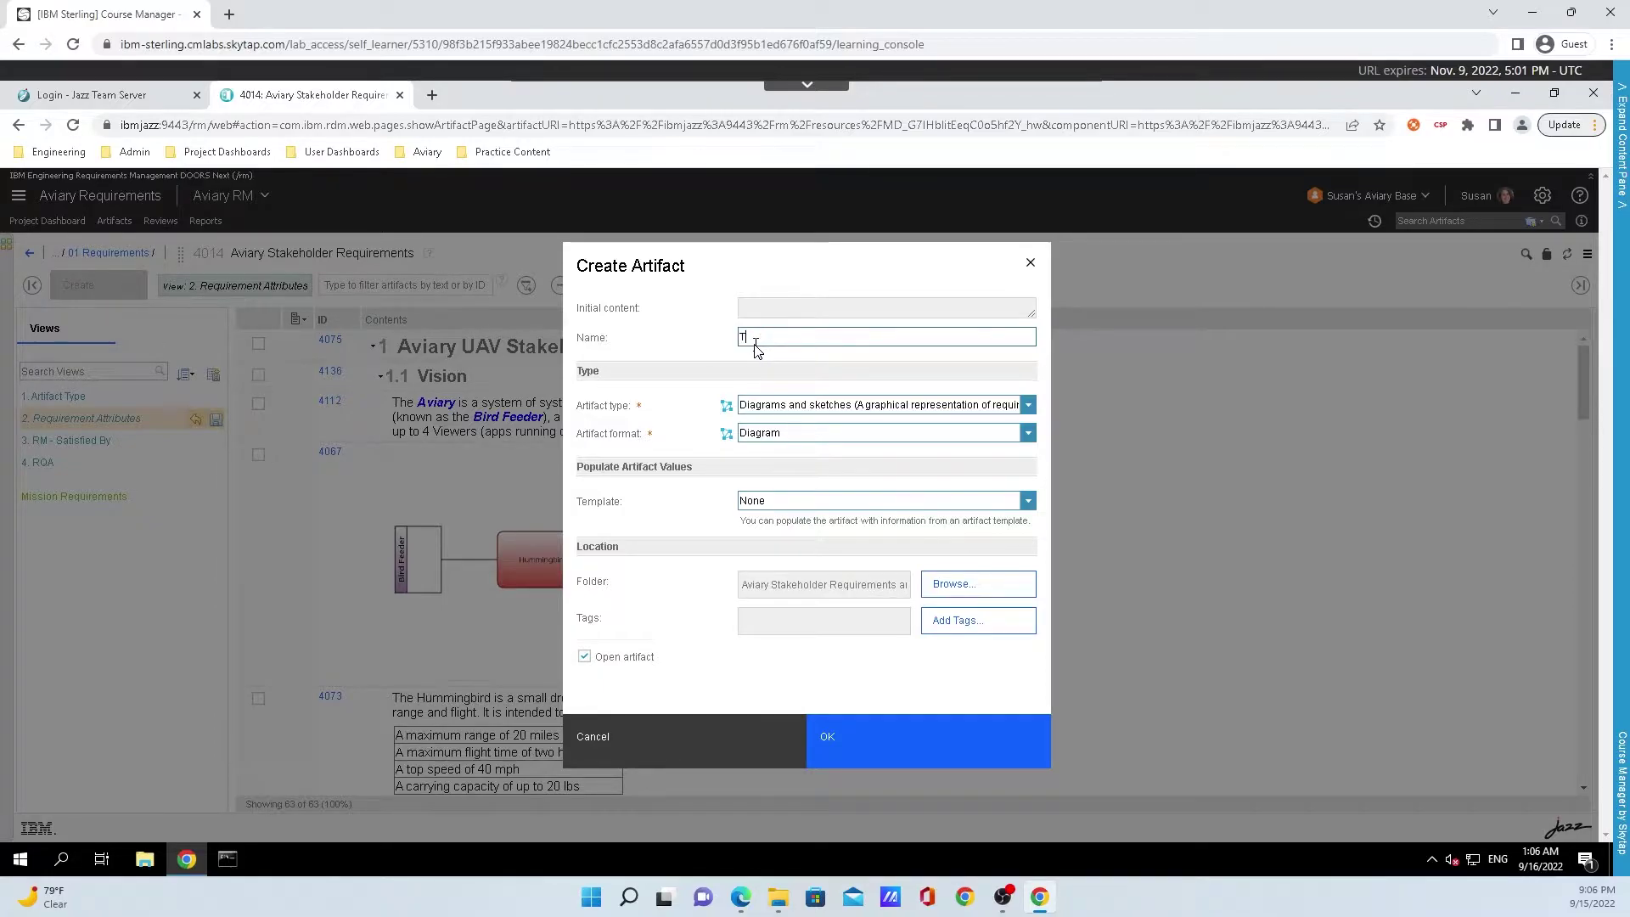
{"action": "left_click", "coordinate": [1029, 406]}
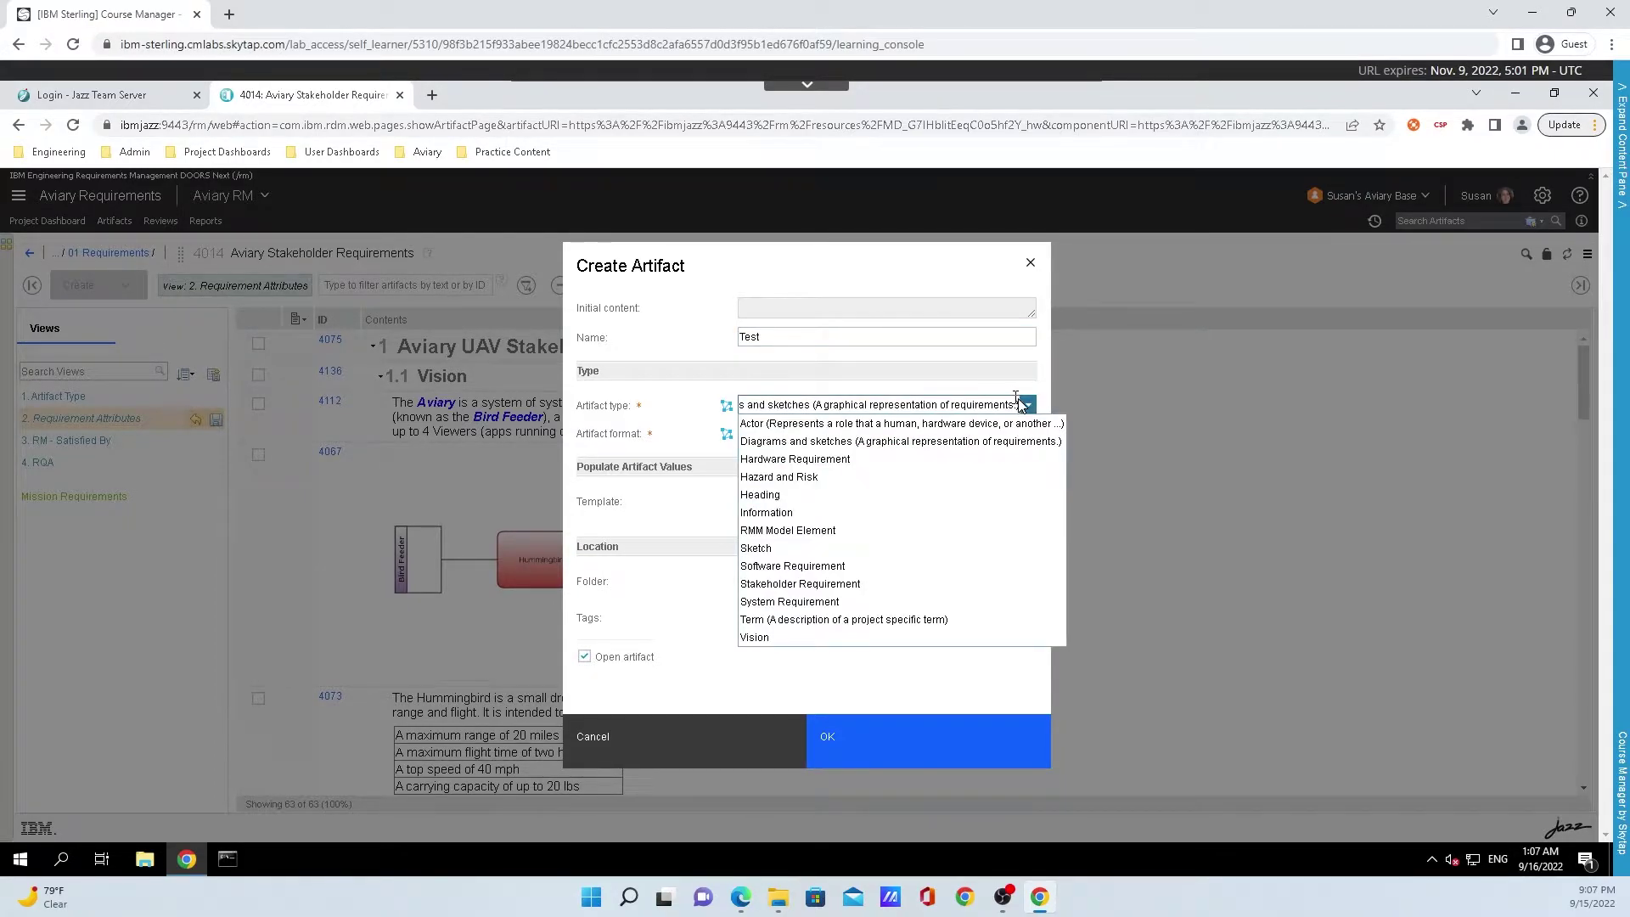
{"action": "left_click", "coordinate": [1024, 406]}
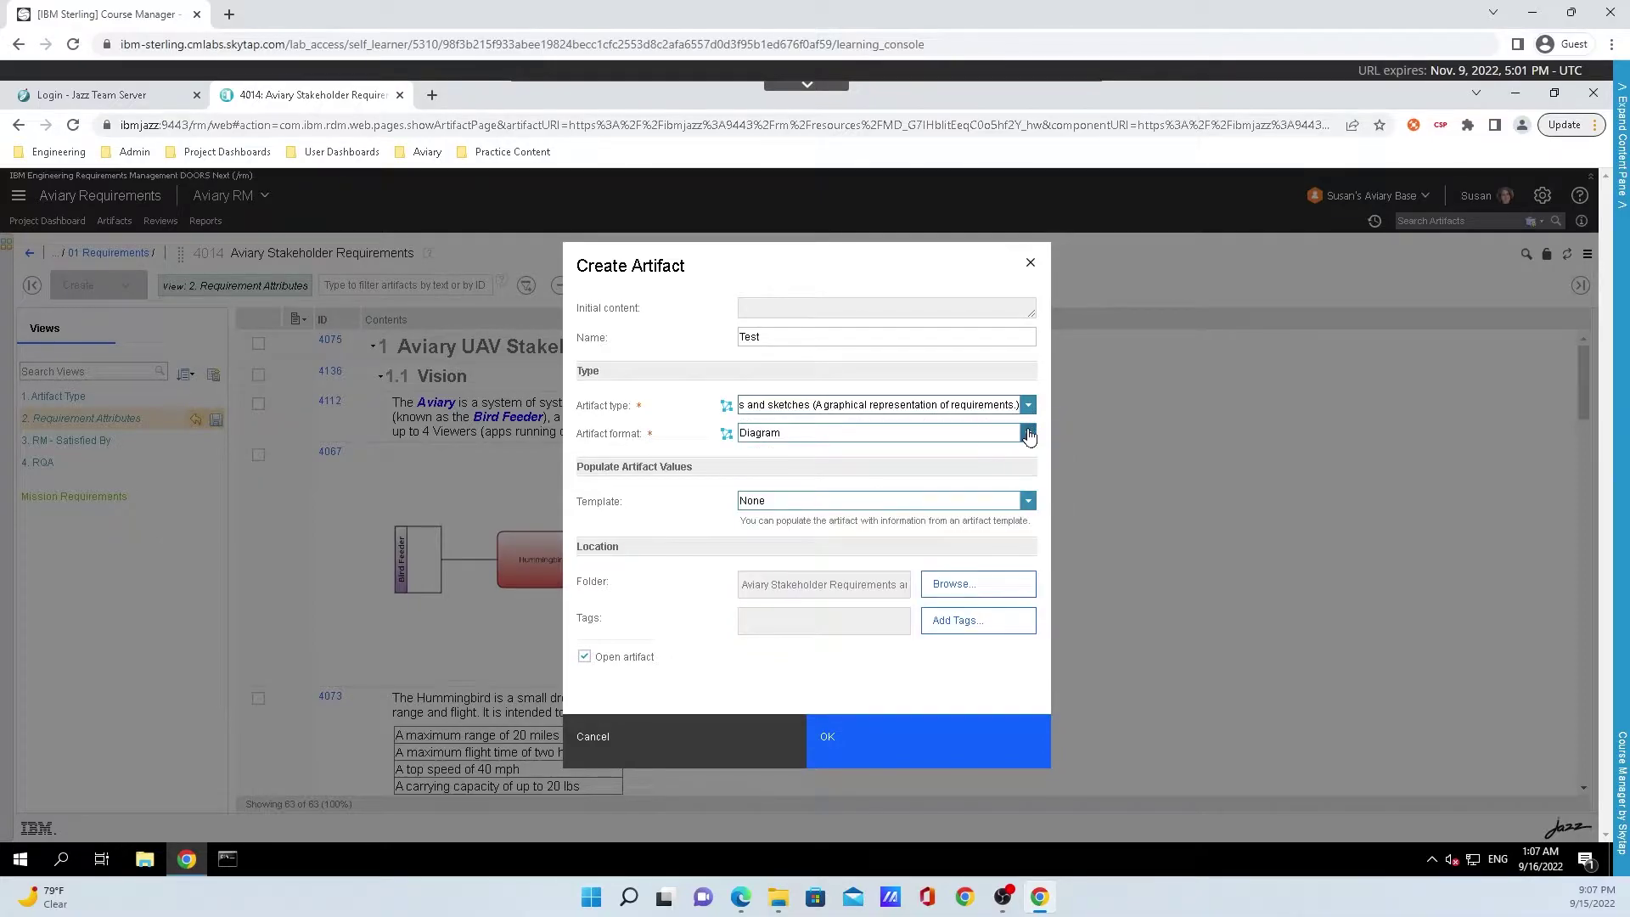
{"action": "left_click", "coordinate": [1028, 434]}
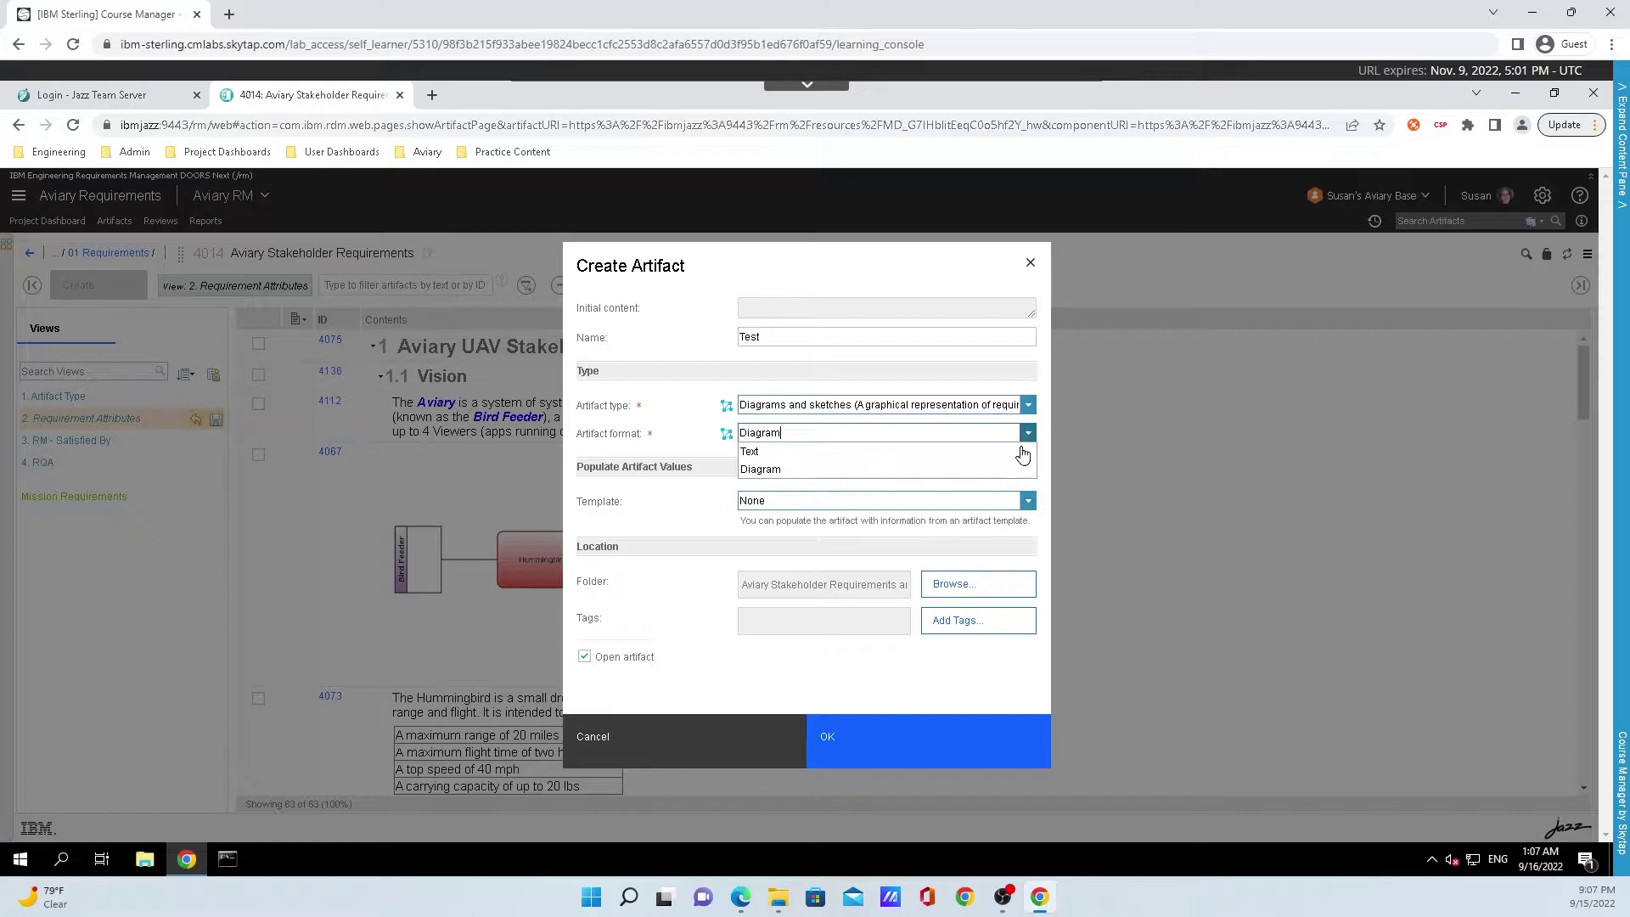
{"action": "left_click", "coordinate": [1023, 503]}
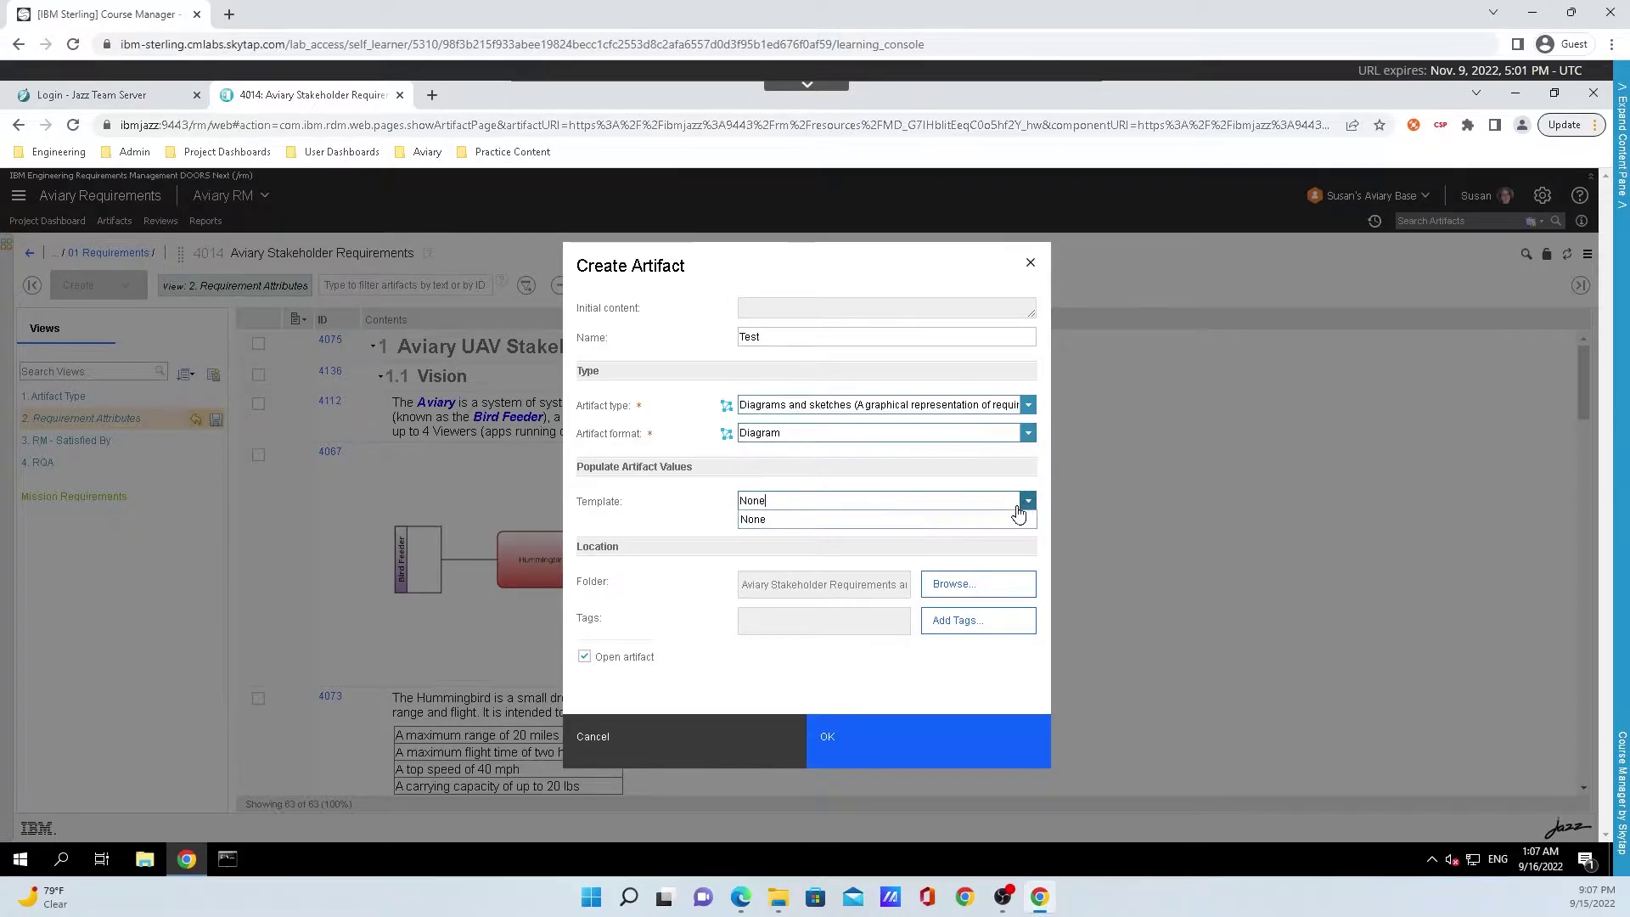
{"action": "left_click", "coordinate": [675, 584]}
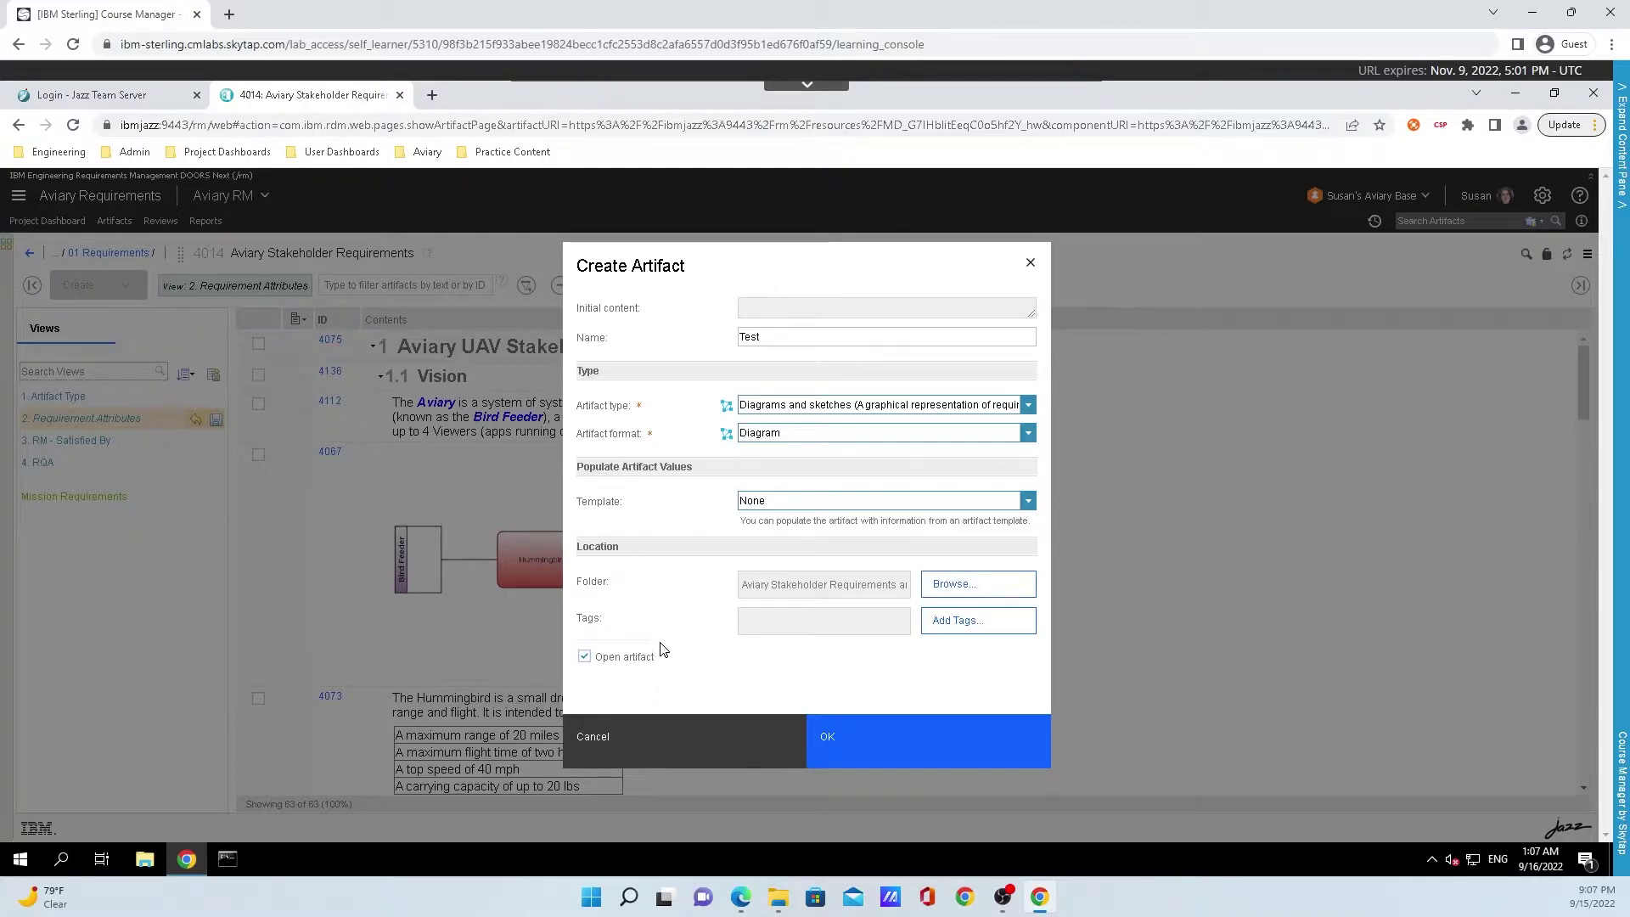
Create the Test artifact 6551 and dismiss the Diagram Tips to reach its empty canvas
{"action": "left_click", "coordinate": [847, 741]}
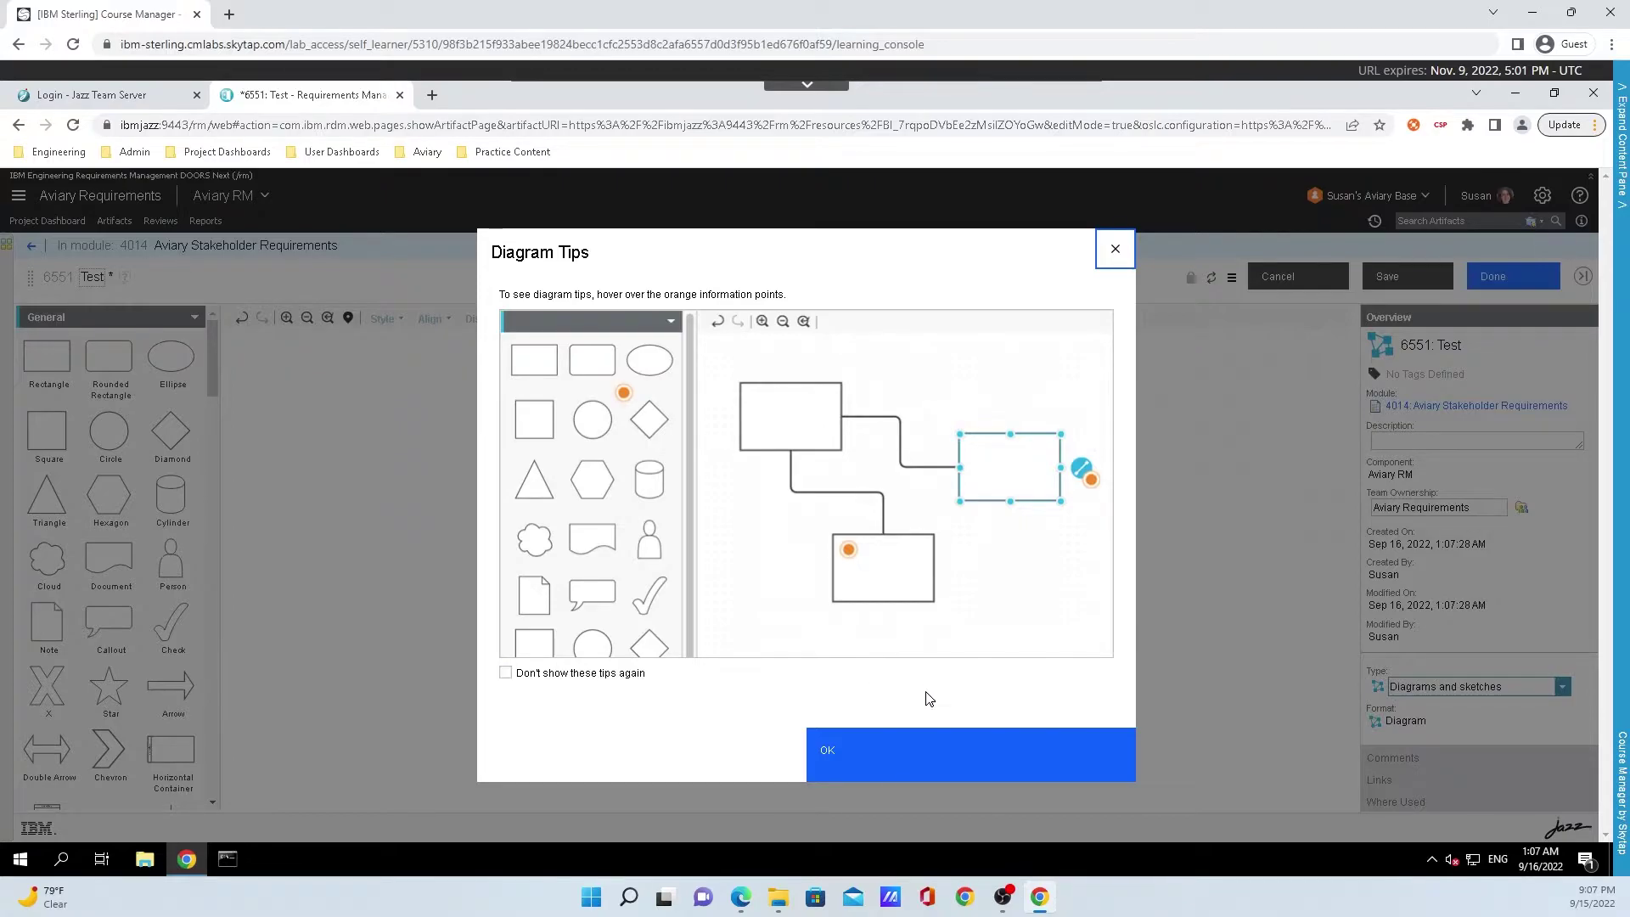
{"action": "left_click", "coordinate": [836, 764]}
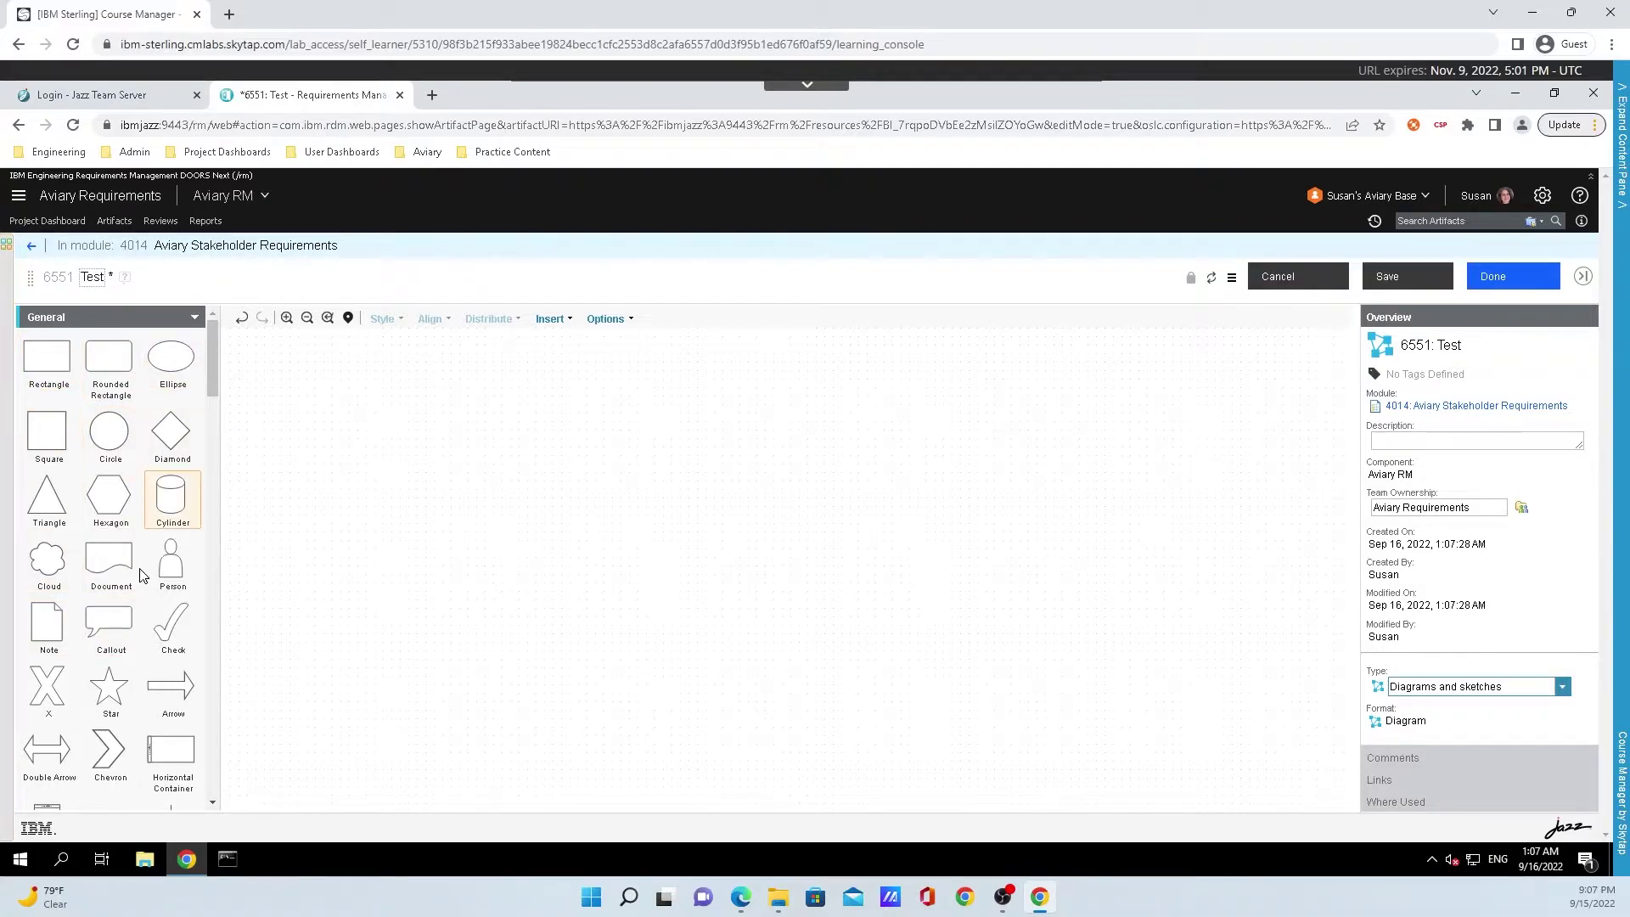
Place a rectangle and, to its right, a 160 x 160 circle aligned with it
{"action": "scroll", "coordinate": [106, 572], "scroll_direction": "down", "scroll_amount": 10}
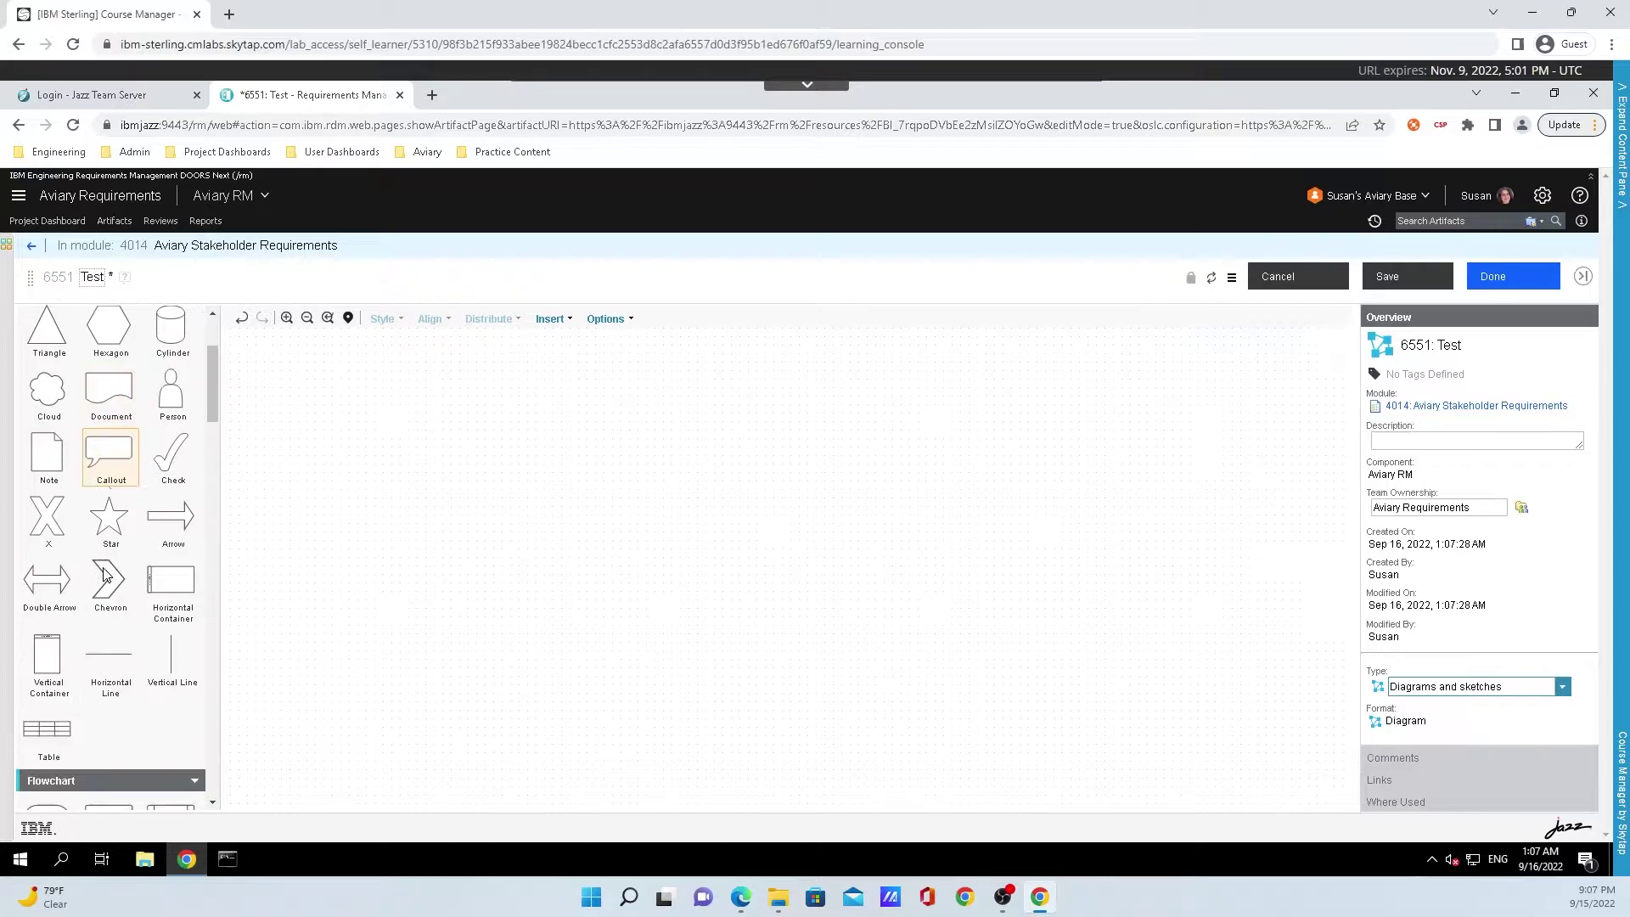
{"action": "scroll", "coordinate": [101, 567], "scroll_direction": "down", "scroll_amount": 5}
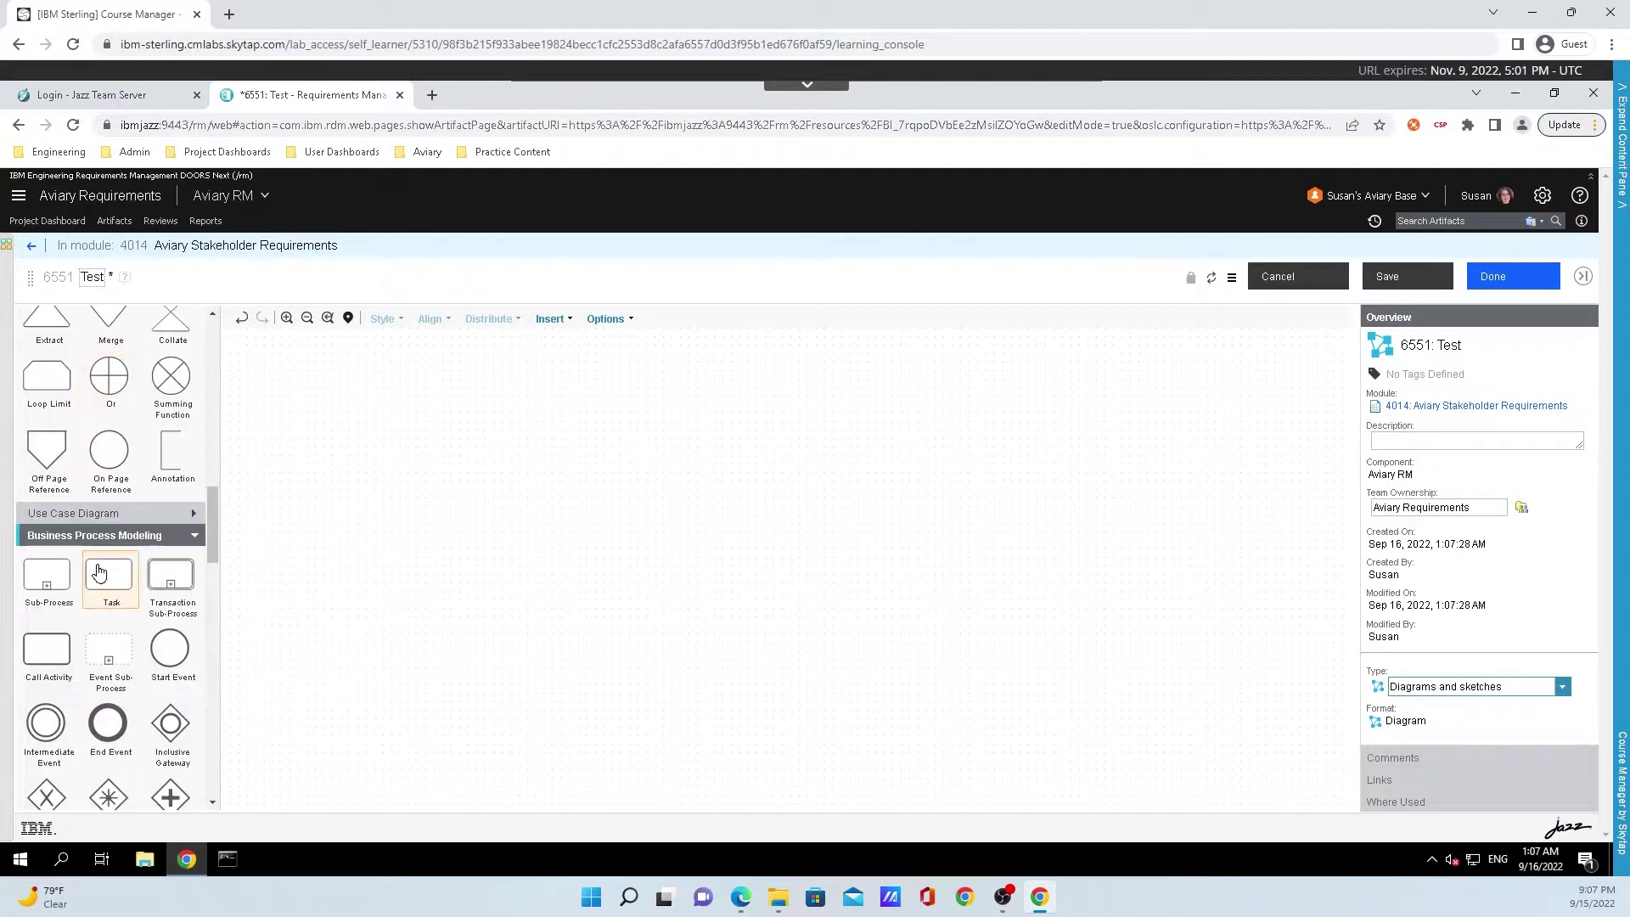
{"action": "scroll", "coordinate": [93, 564], "scroll_direction": "up", "scroll_amount": 15}
{"action": "scroll", "coordinate": [92, 562], "scroll_direction": "up", "scroll_amount": 2}
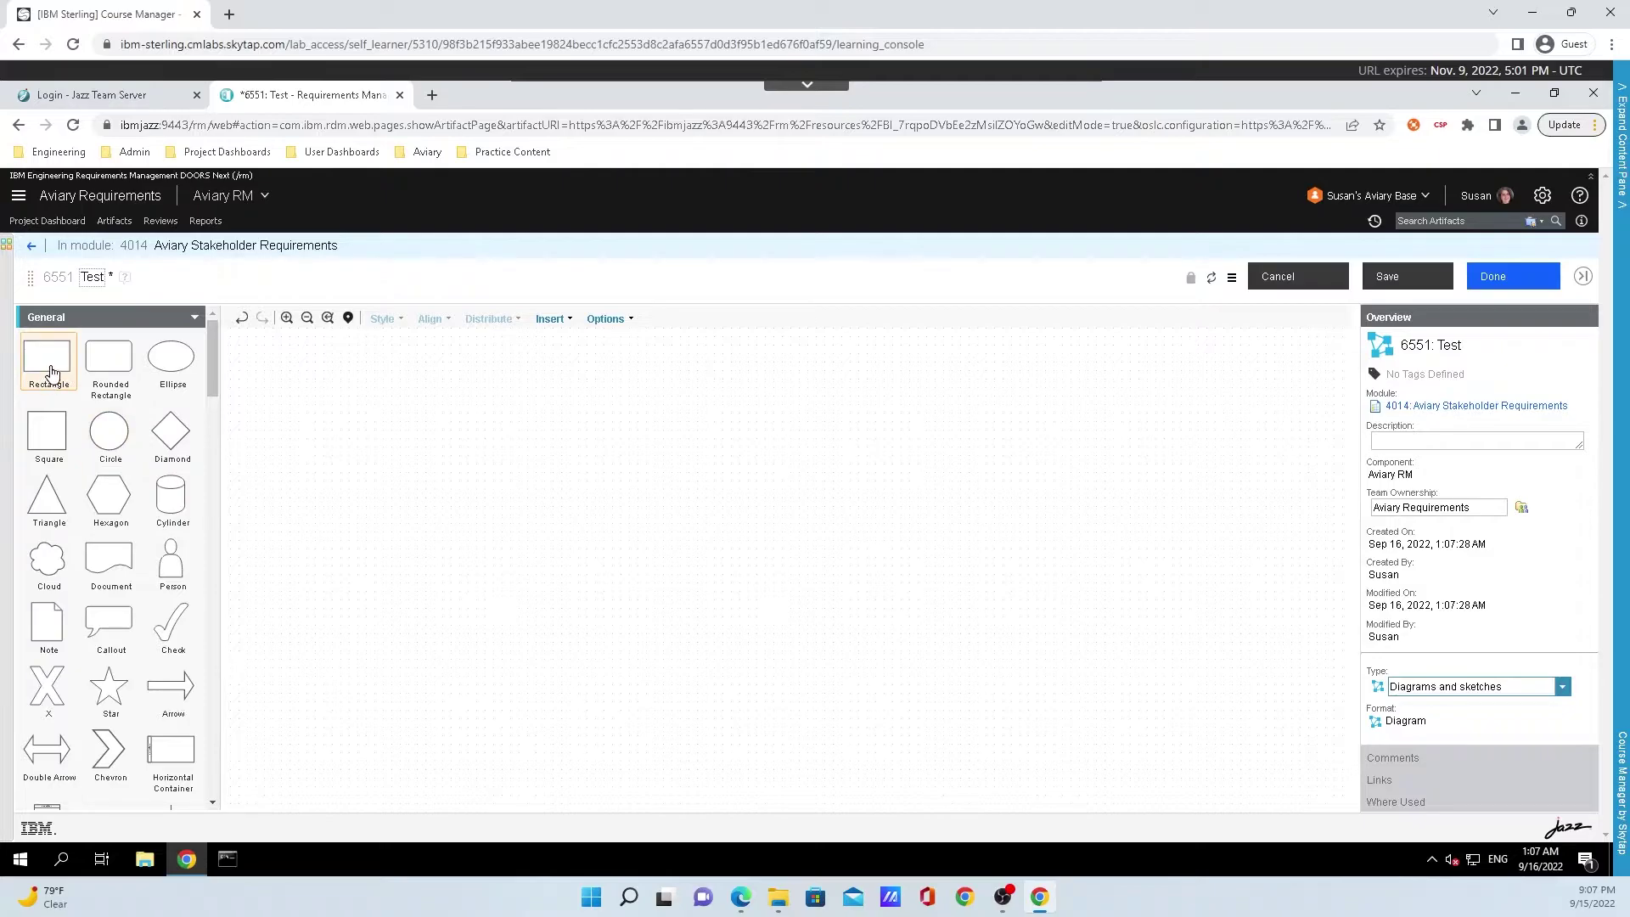
{"action": "left_click_drag", "start_coordinate": [46, 374], "coordinate": [430, 513]}
{"action": "left_click_drag", "start_coordinate": [110, 435], "coordinate": [839, 631]}
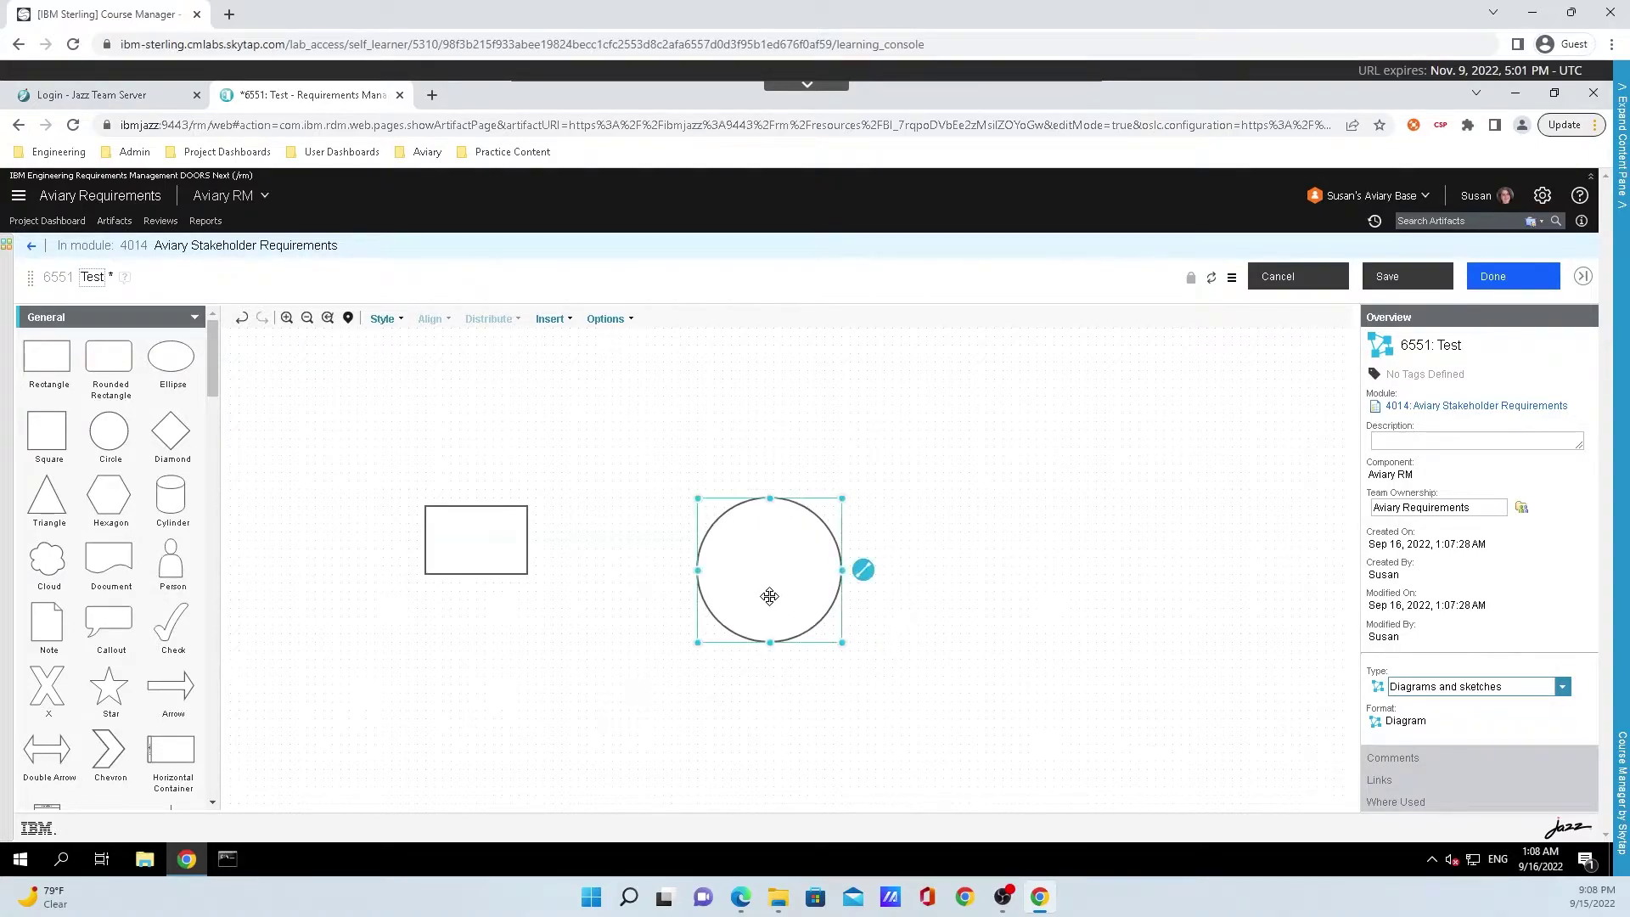
{"action": "left_click_drag", "start_coordinate": [745, 555], "coordinate": [745, 546]}
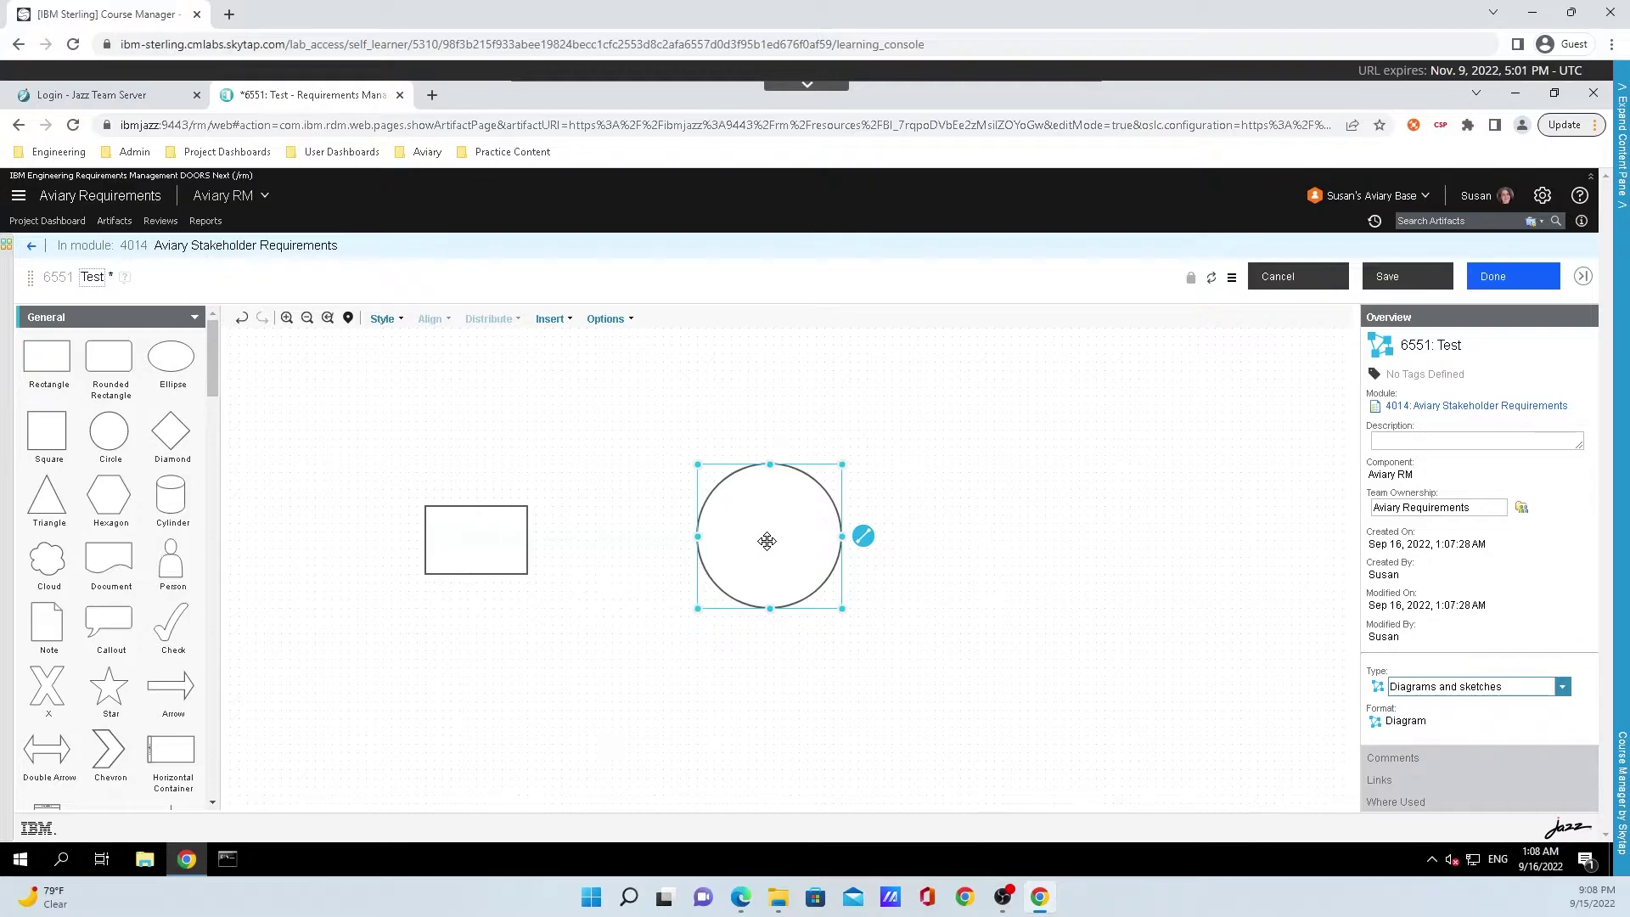
Label the circle 'test'
{"action": "double_click", "coordinate": [767, 541]}
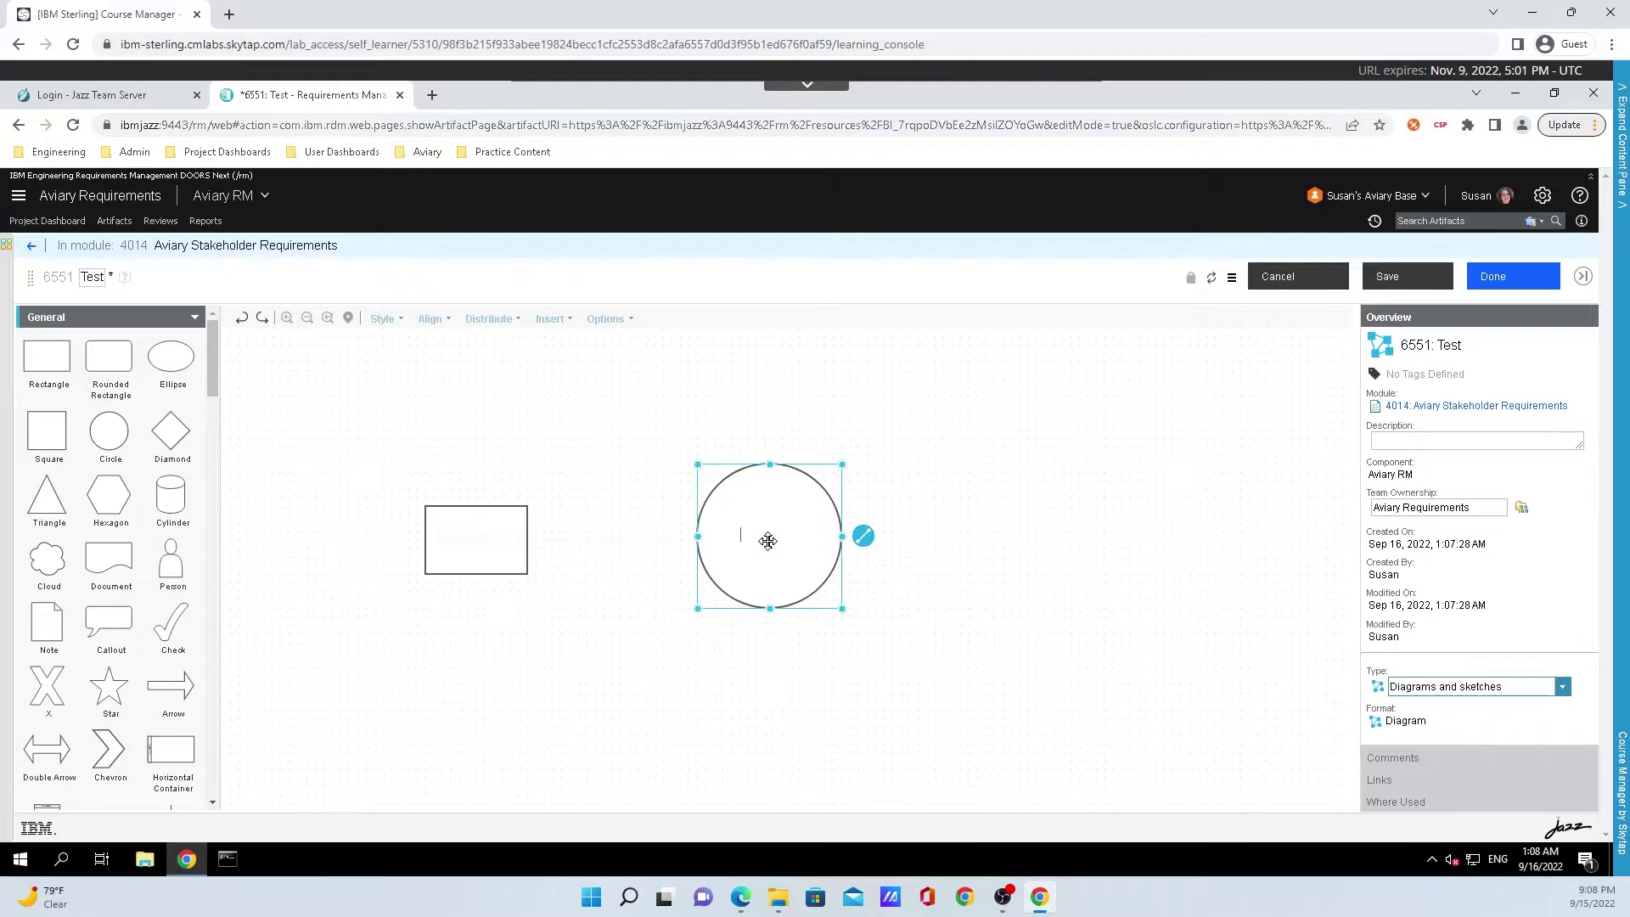
{"action": "type", "text": "test"}
{"action": "left_click", "coordinate": [616, 574]}
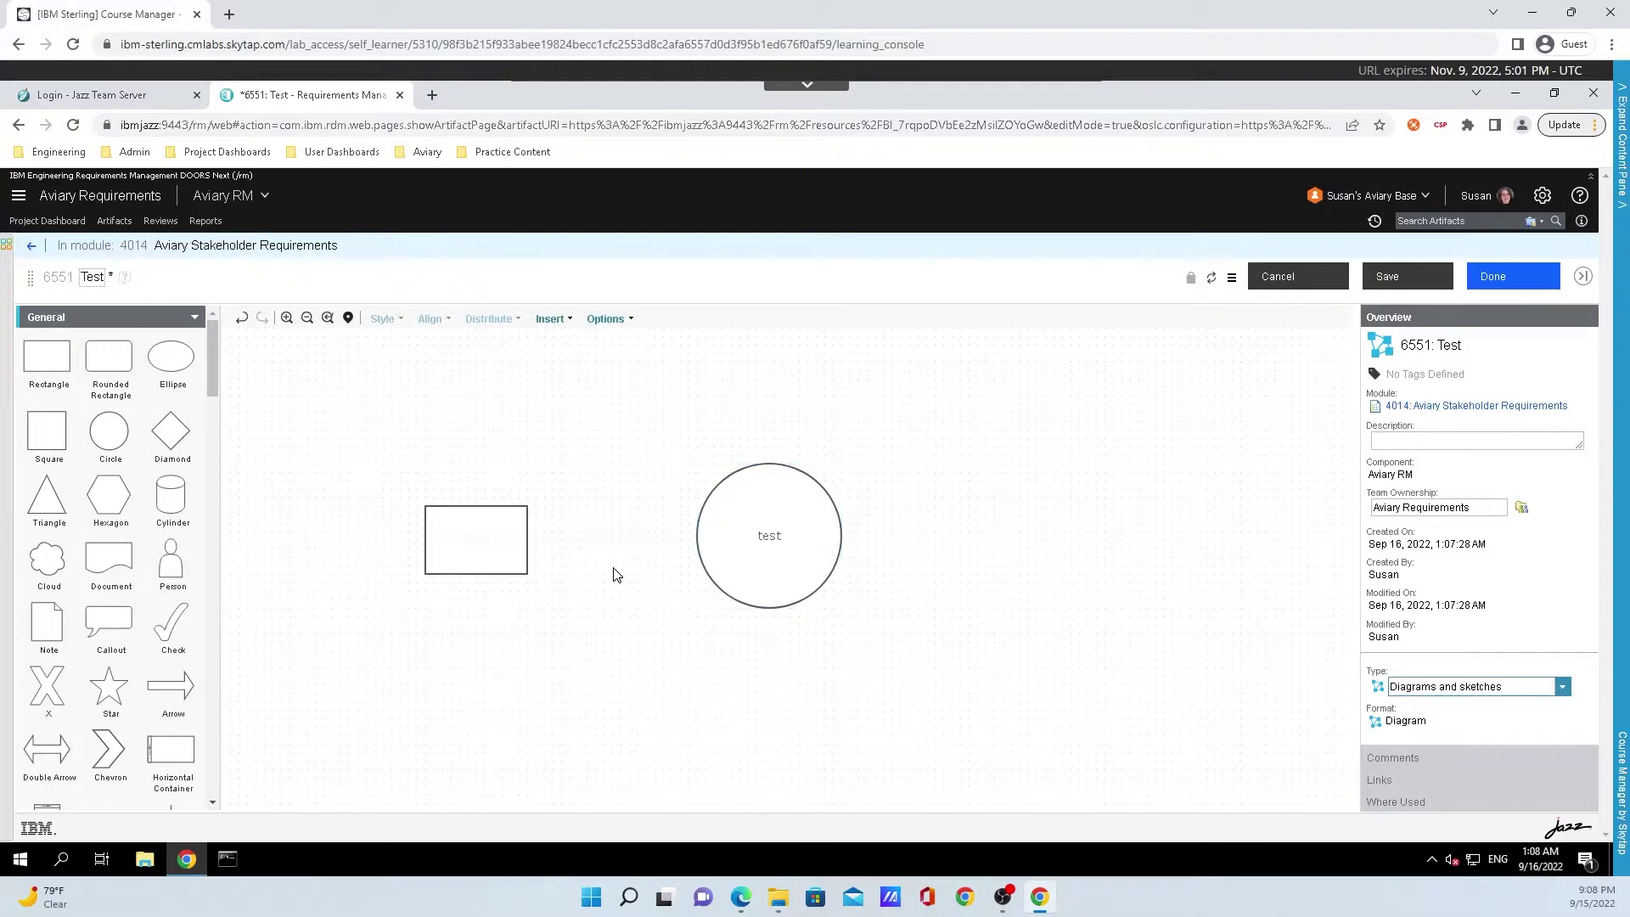
Draw a connector line from the rectangle to the test circle
{"action": "left_click", "coordinate": [497, 542]}
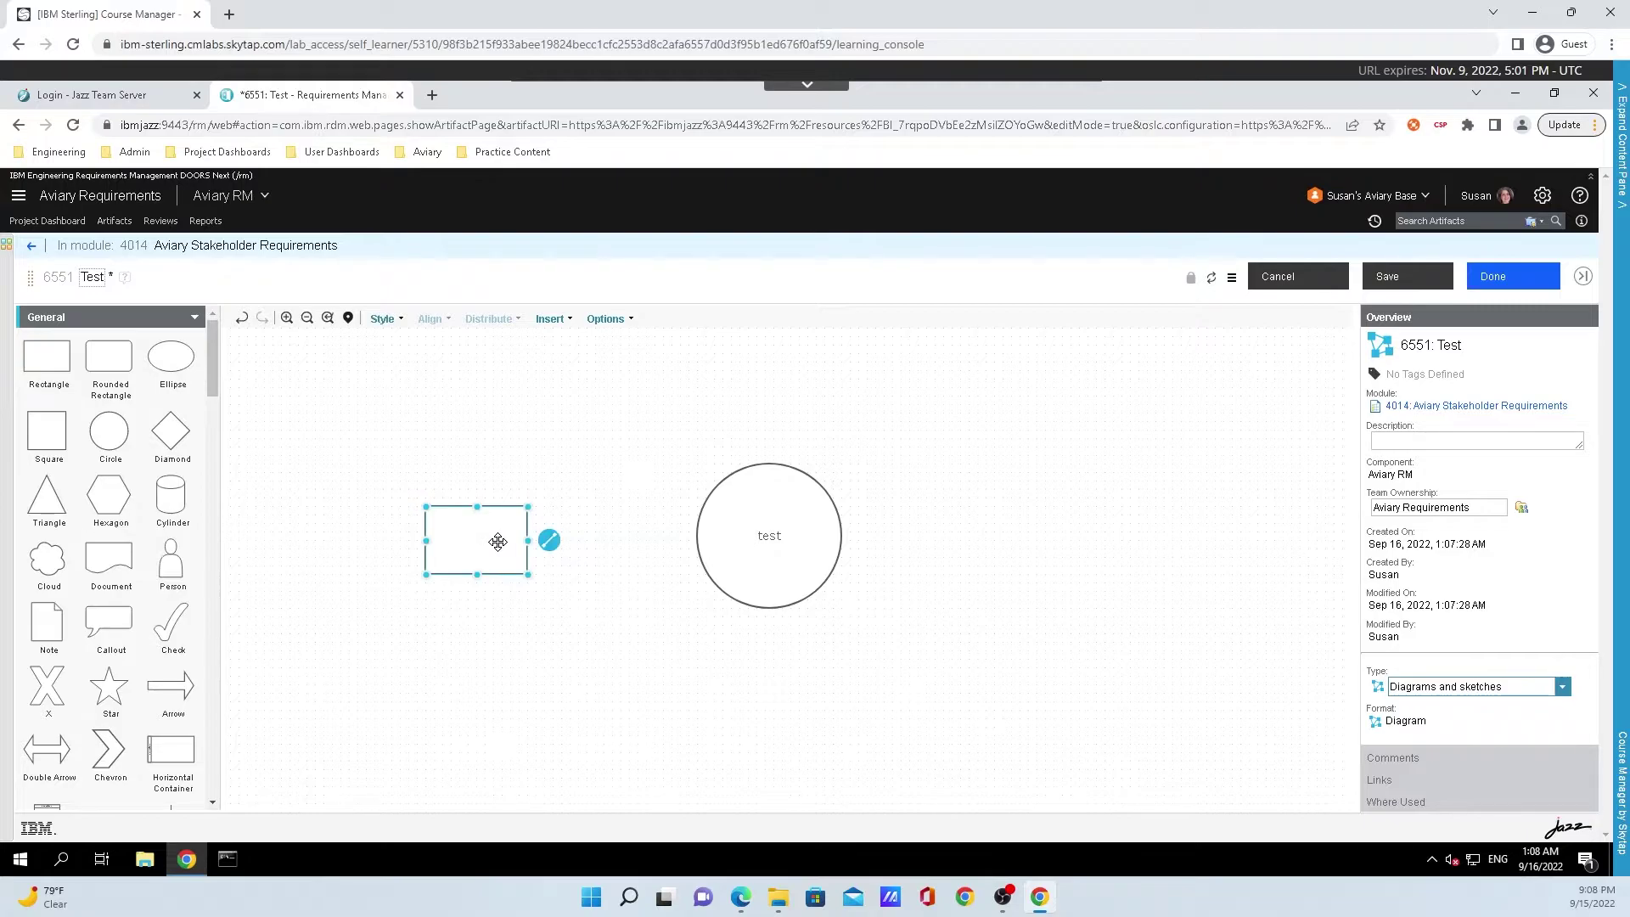
{"action": "left_click", "coordinate": [549, 539]}
{"action": "left_click_drag", "start_coordinate": [548, 539], "coordinate": [708, 545]}
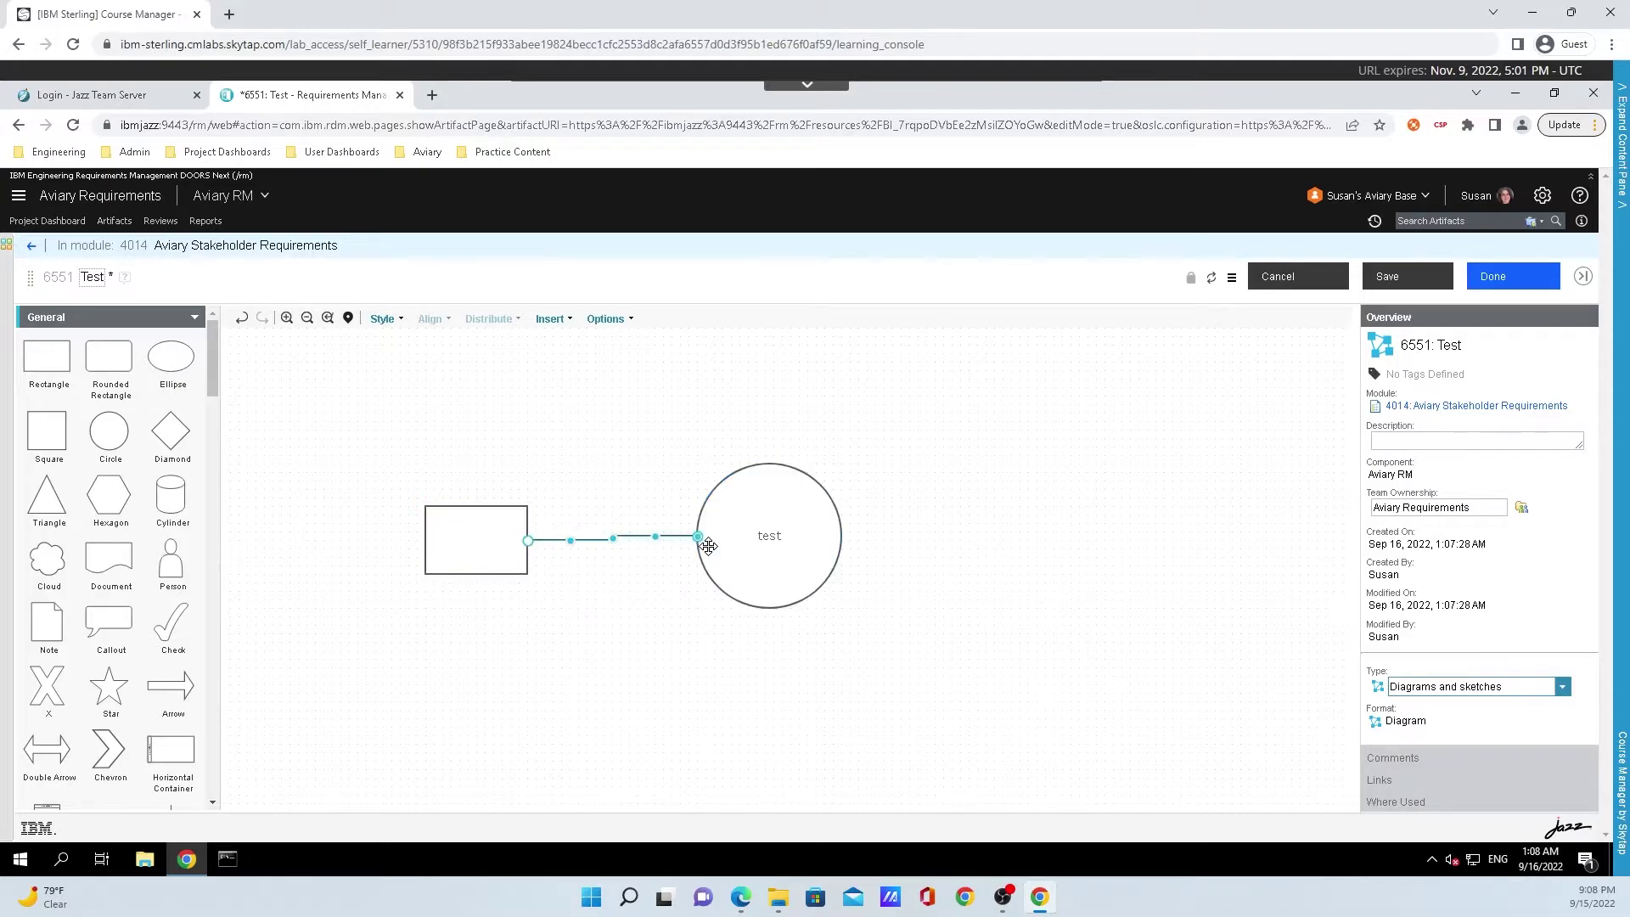
{"action": "left_click", "coordinate": [437, 390]}
{"action": "left_click", "coordinate": [454, 528]}
Apply a style swatch to the rectangle, then insert Hummingbird.jpg below the shapes
{"action": "left_click", "coordinate": [398, 317]}
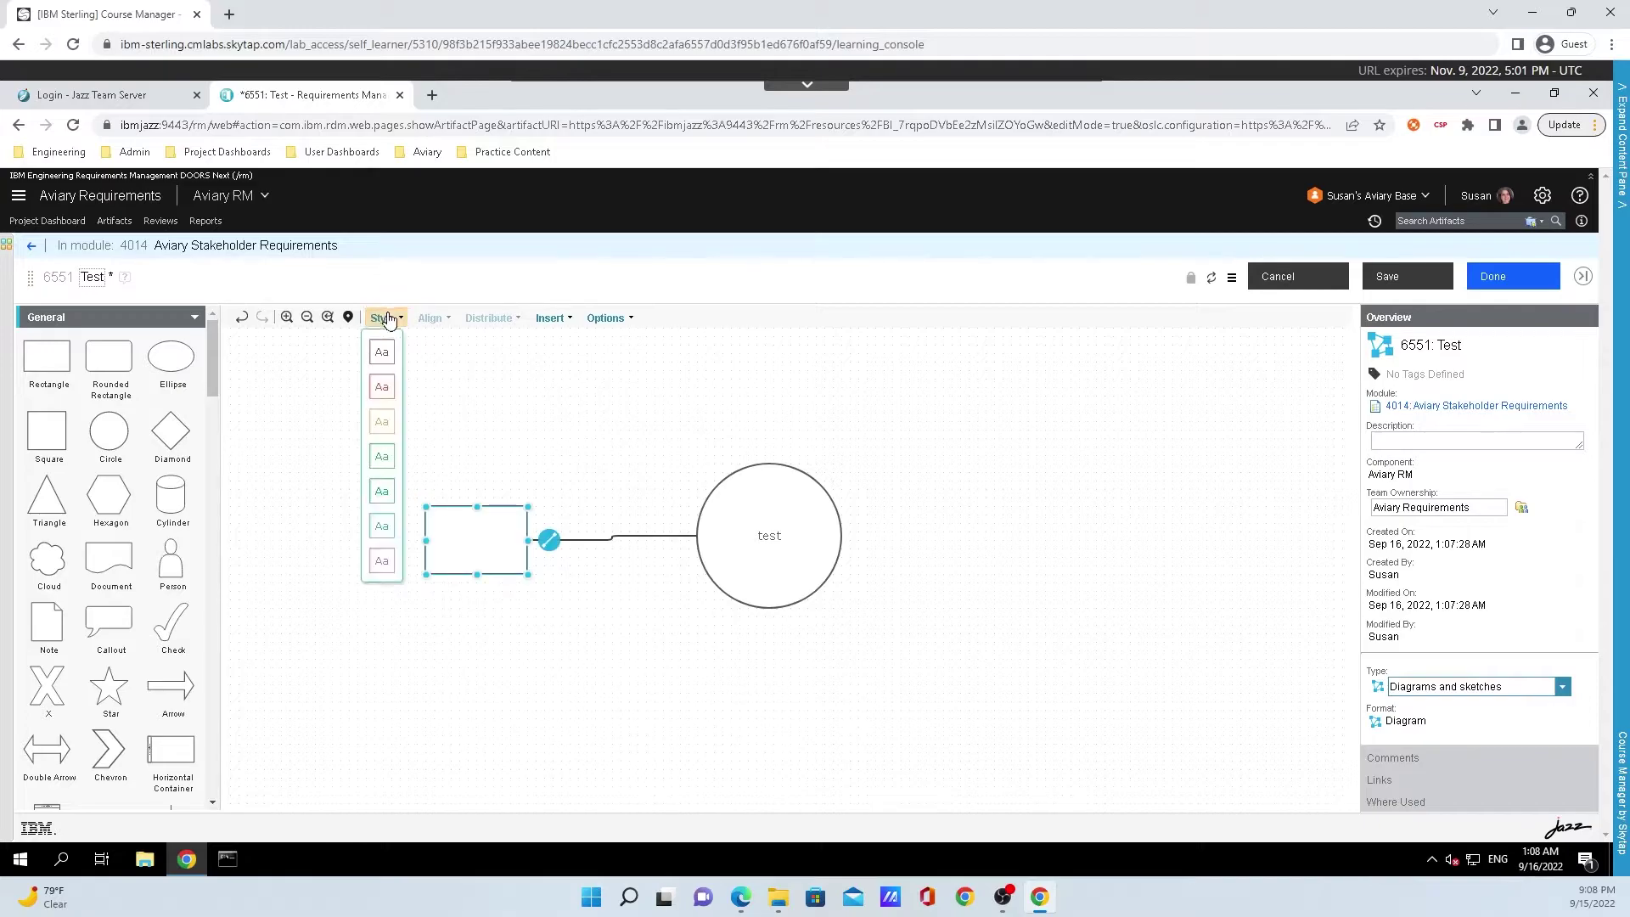
{"action": "left_click", "coordinate": [383, 491]}
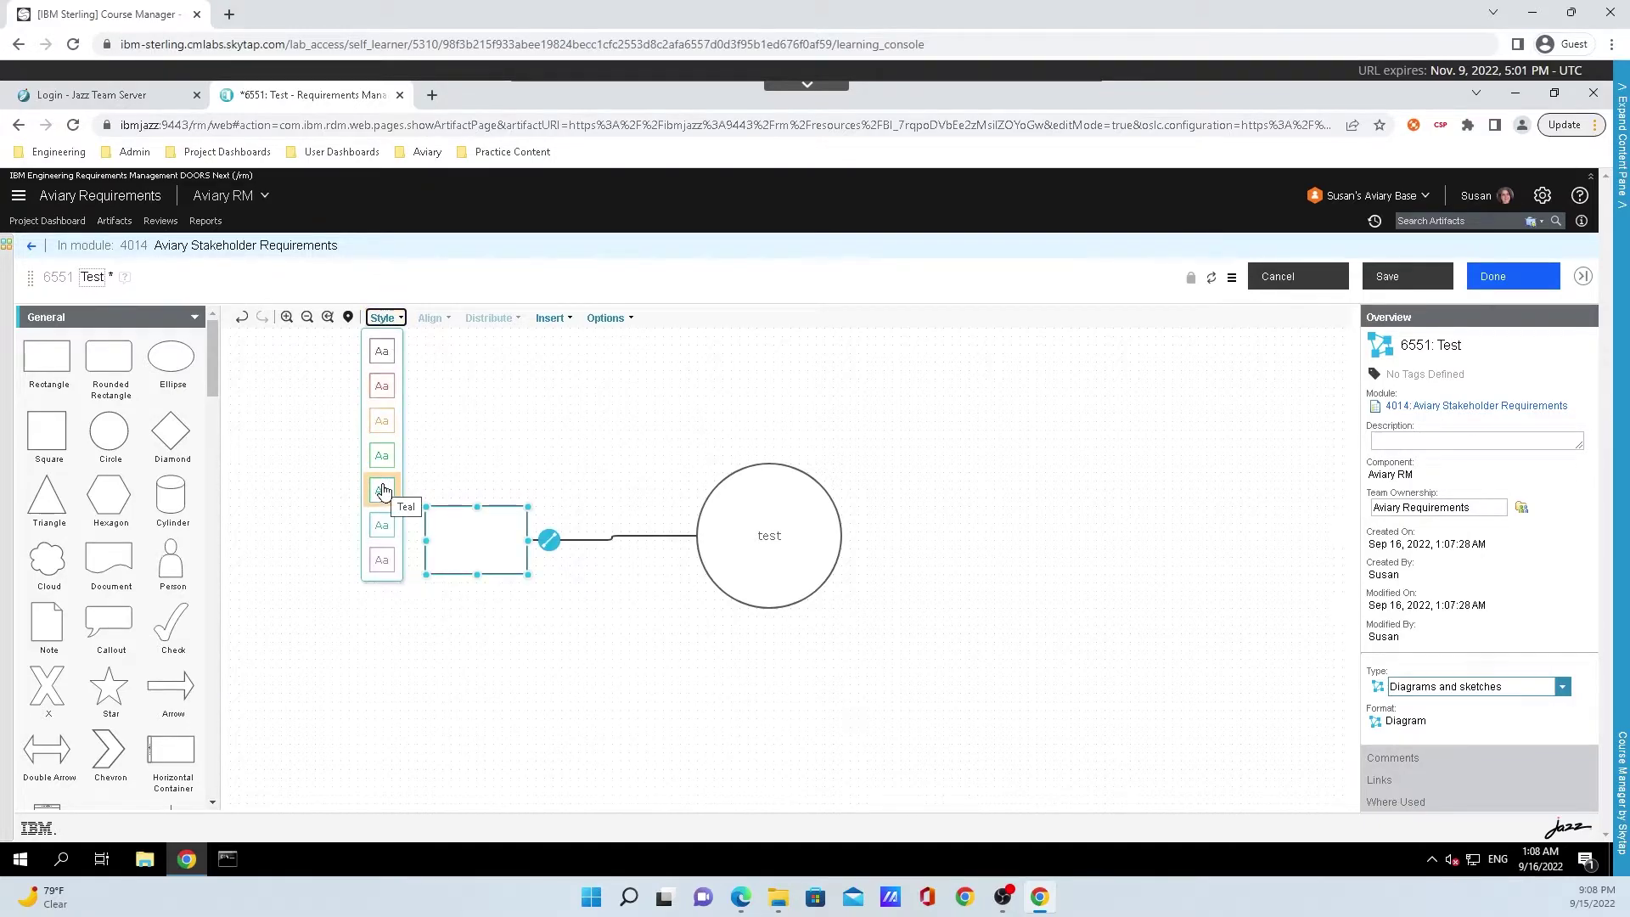
{"action": "left_click", "coordinate": [551, 318]}
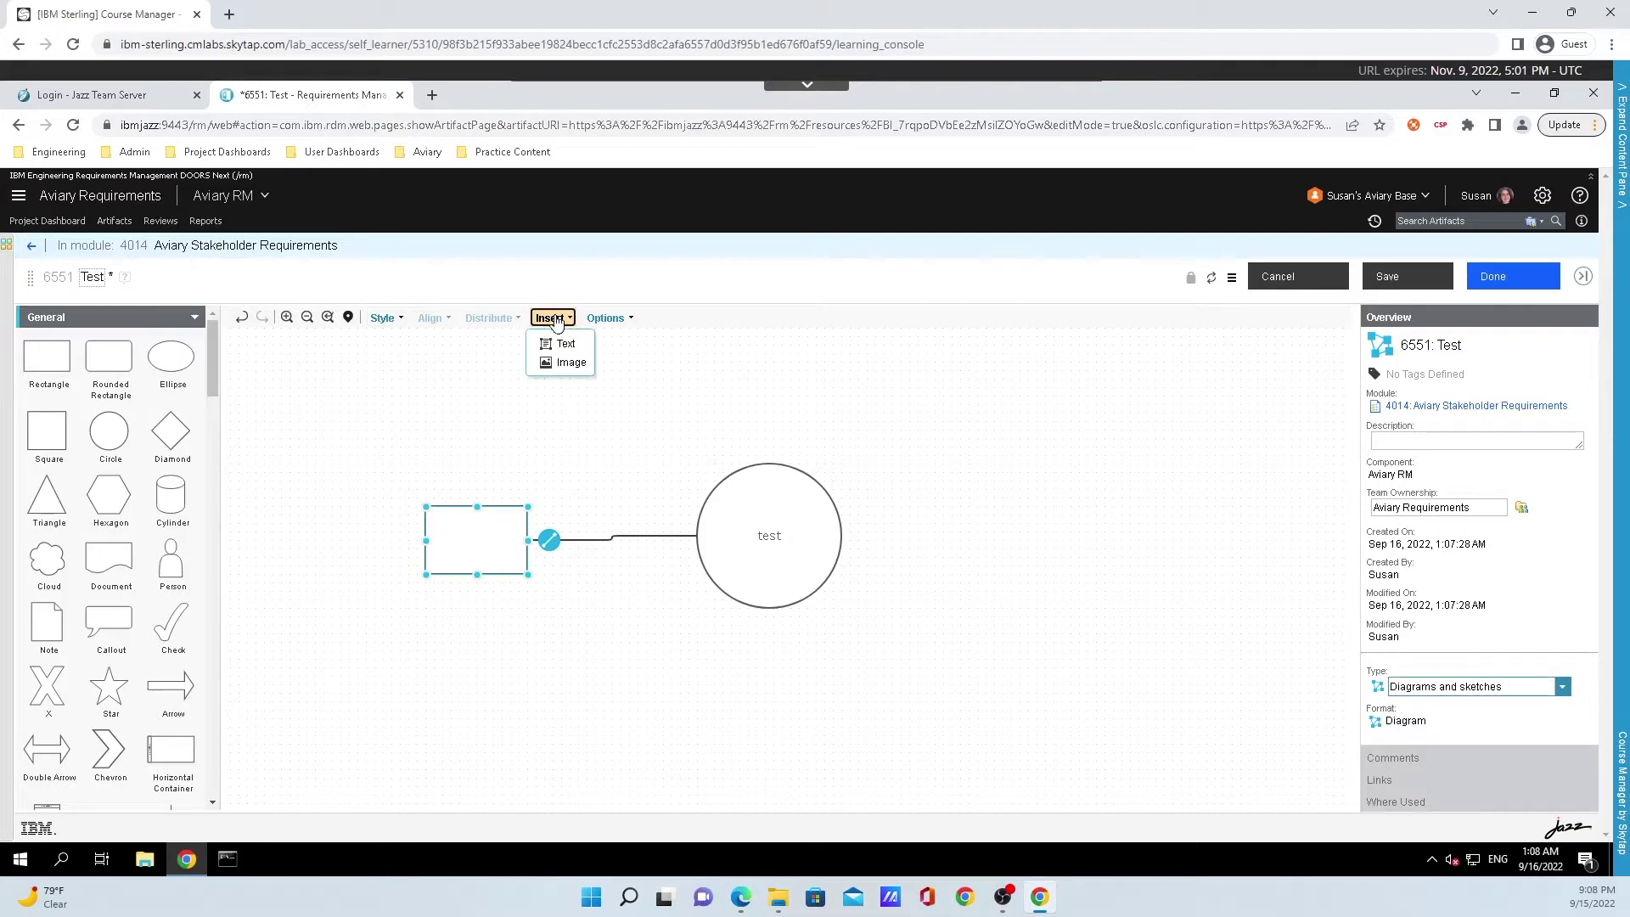
{"action": "left_click", "coordinate": [557, 363]}
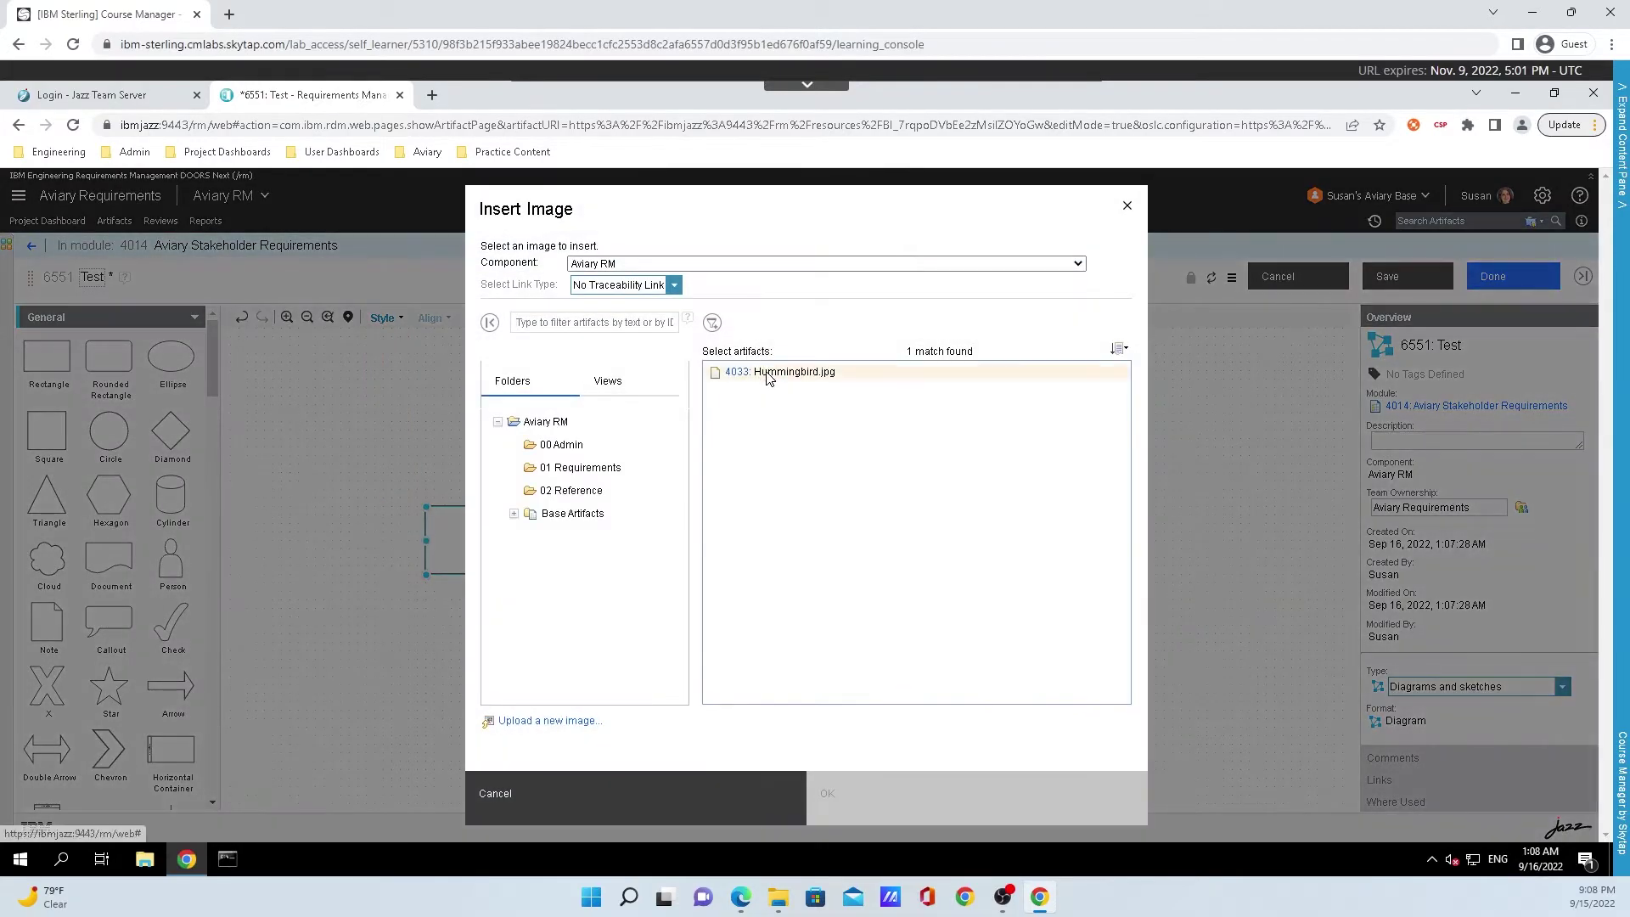
{"action": "left_click", "coordinate": [887, 797]}
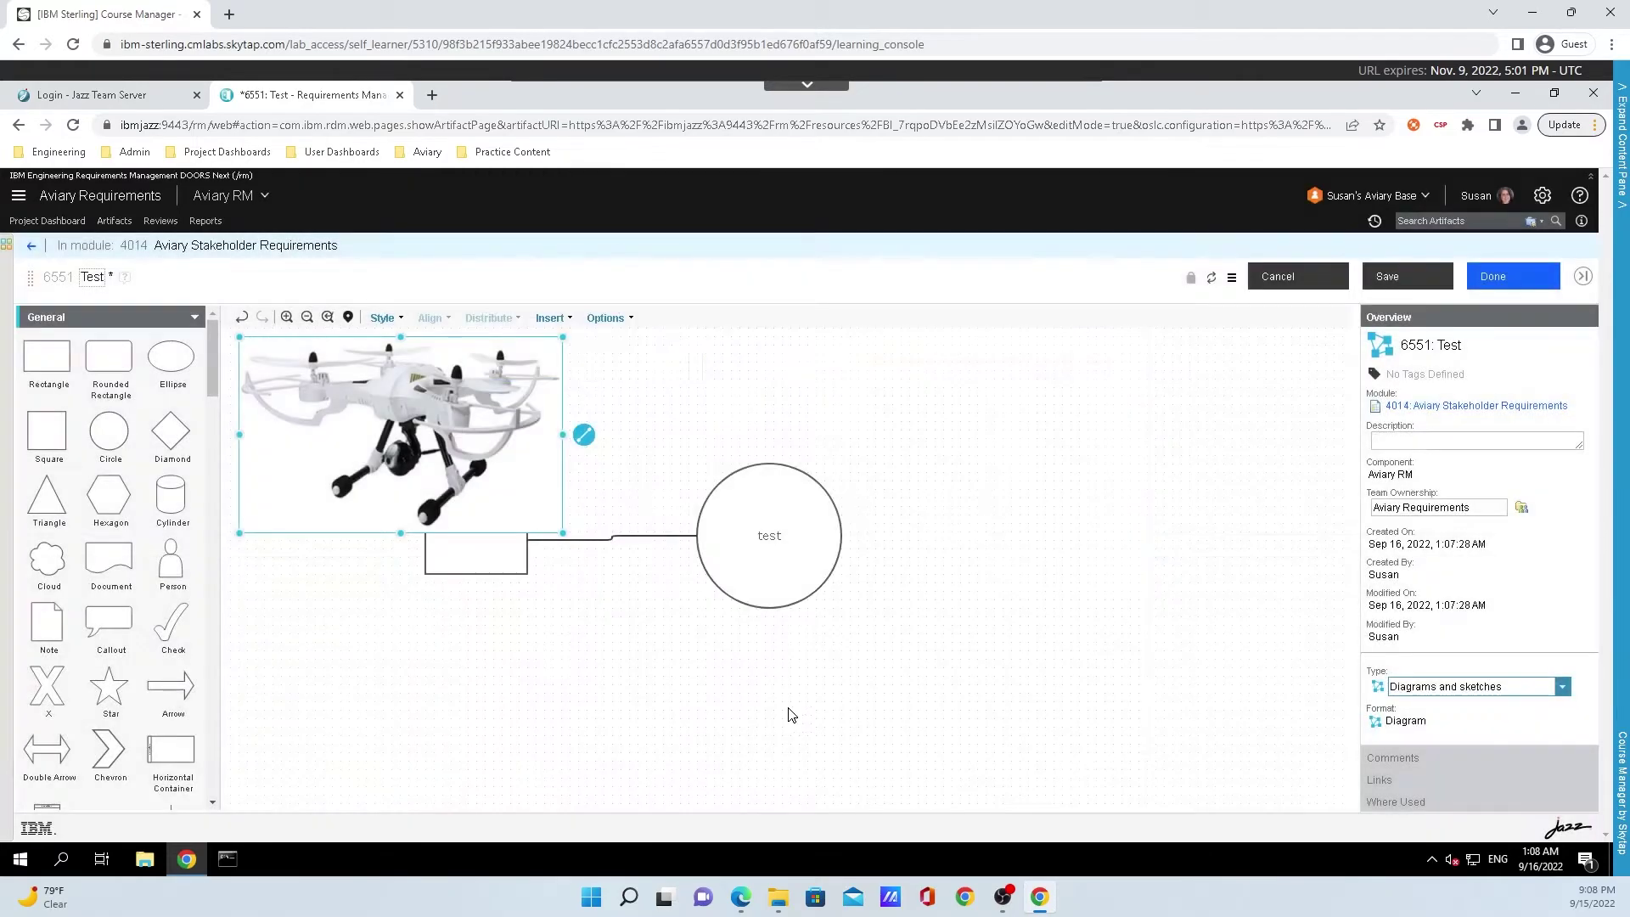
{"action": "left_click_drag", "start_coordinate": [364, 401], "coordinate": [522, 665]}
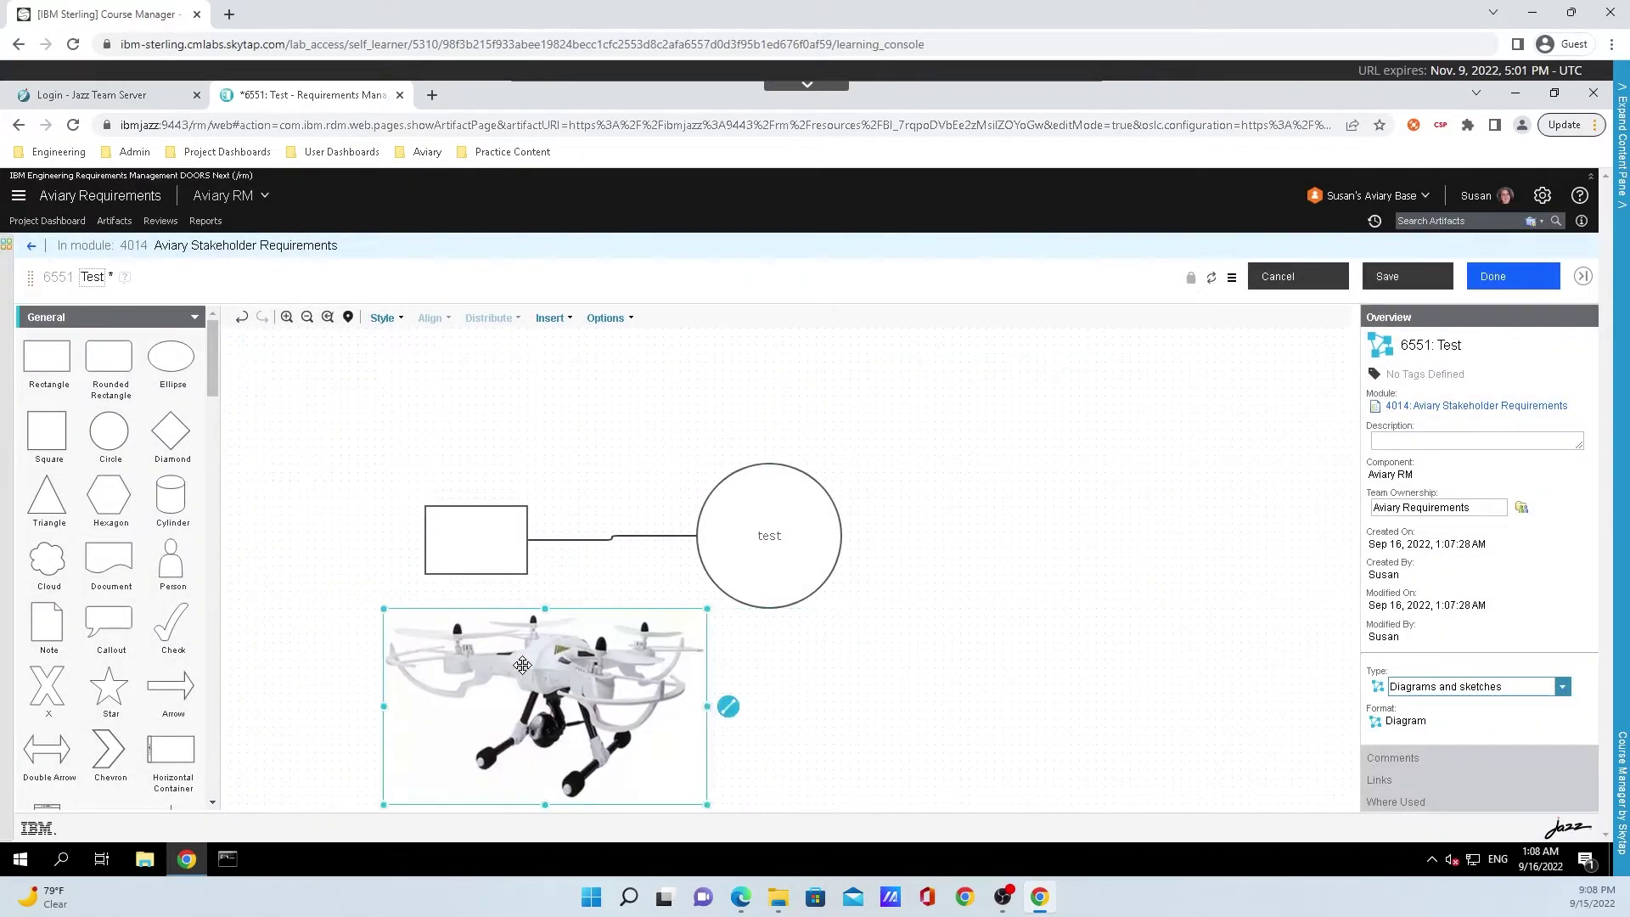
Apply the Bright diagram theme, giving the rectangle and circle grey fills
{"action": "left_click", "coordinate": [621, 318]}
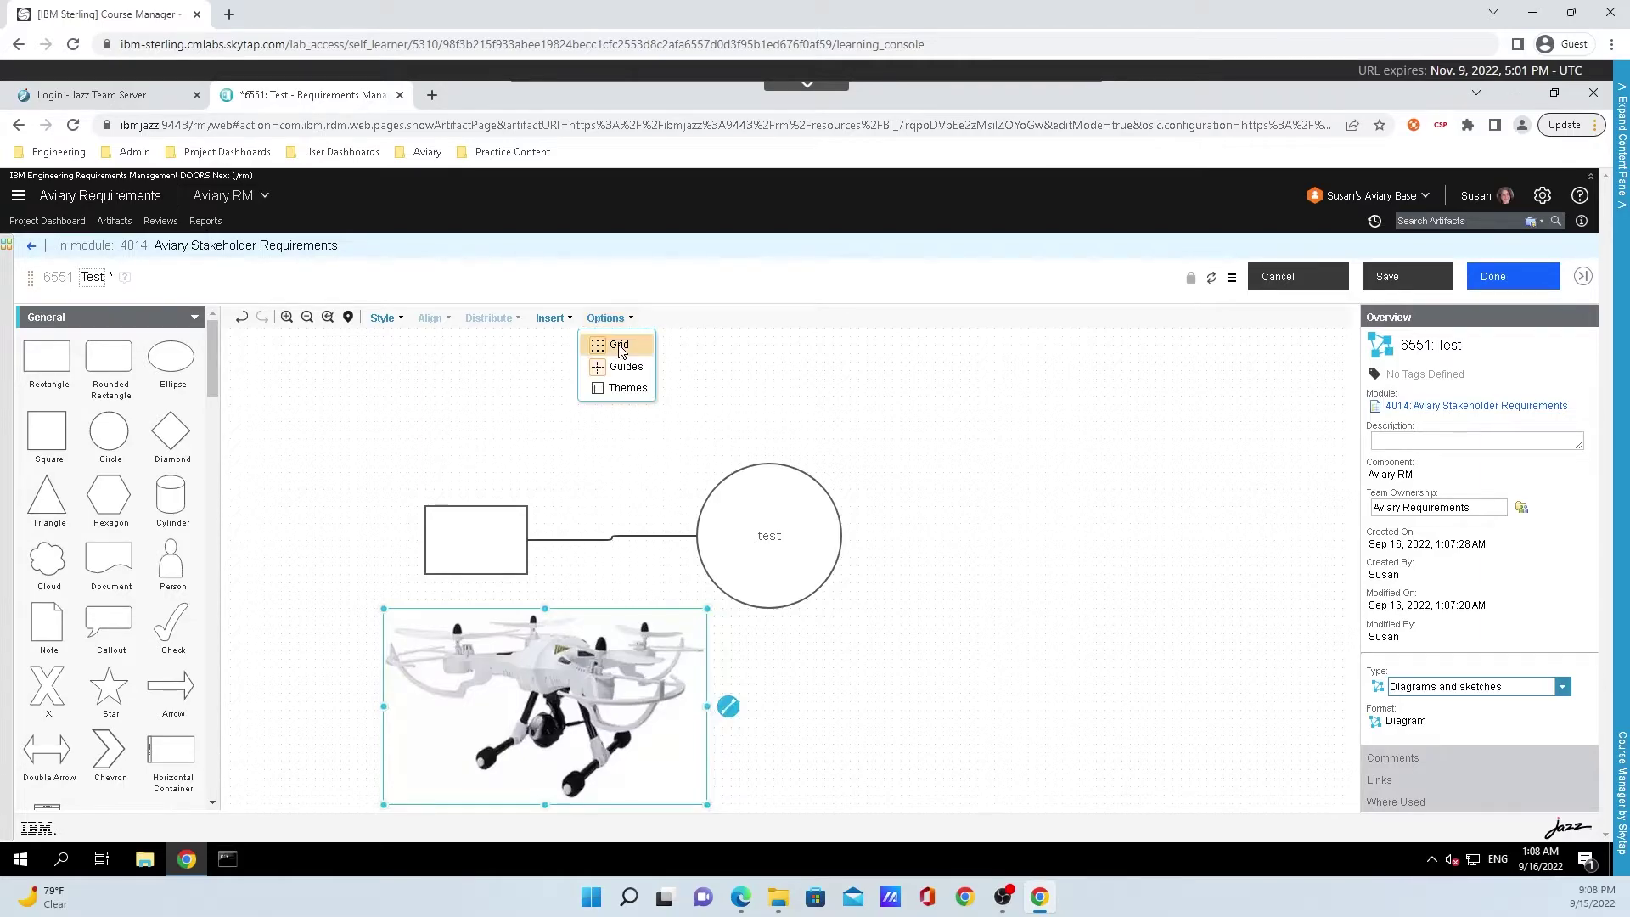
{"action": "left_click", "coordinate": [629, 389]}
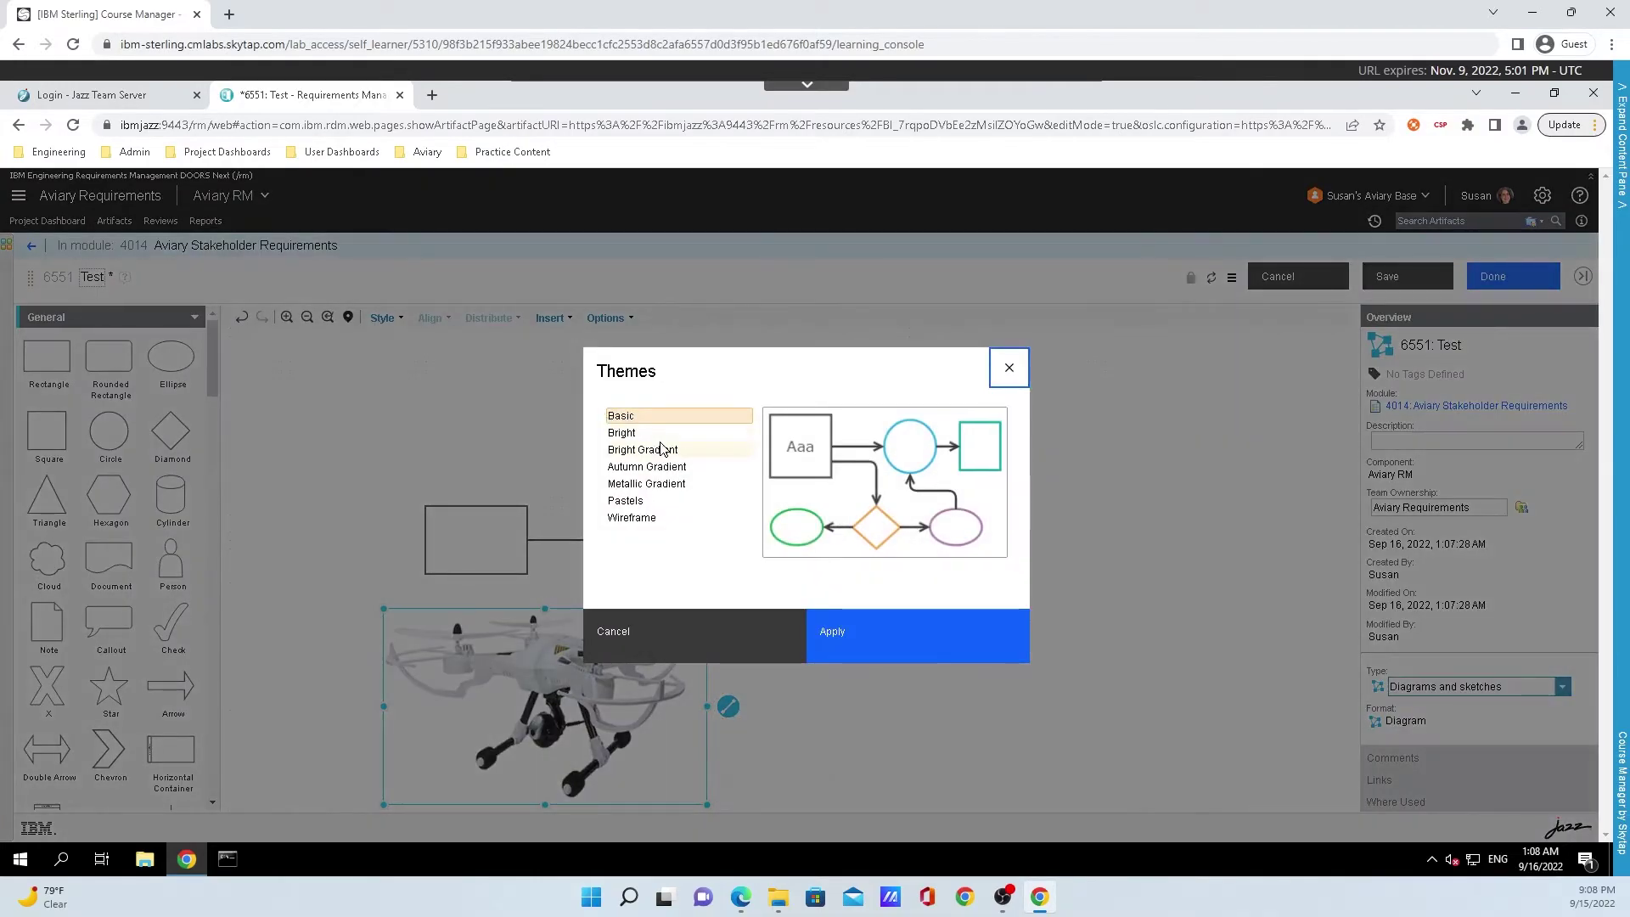
{"action": "key", "text": "Down"}
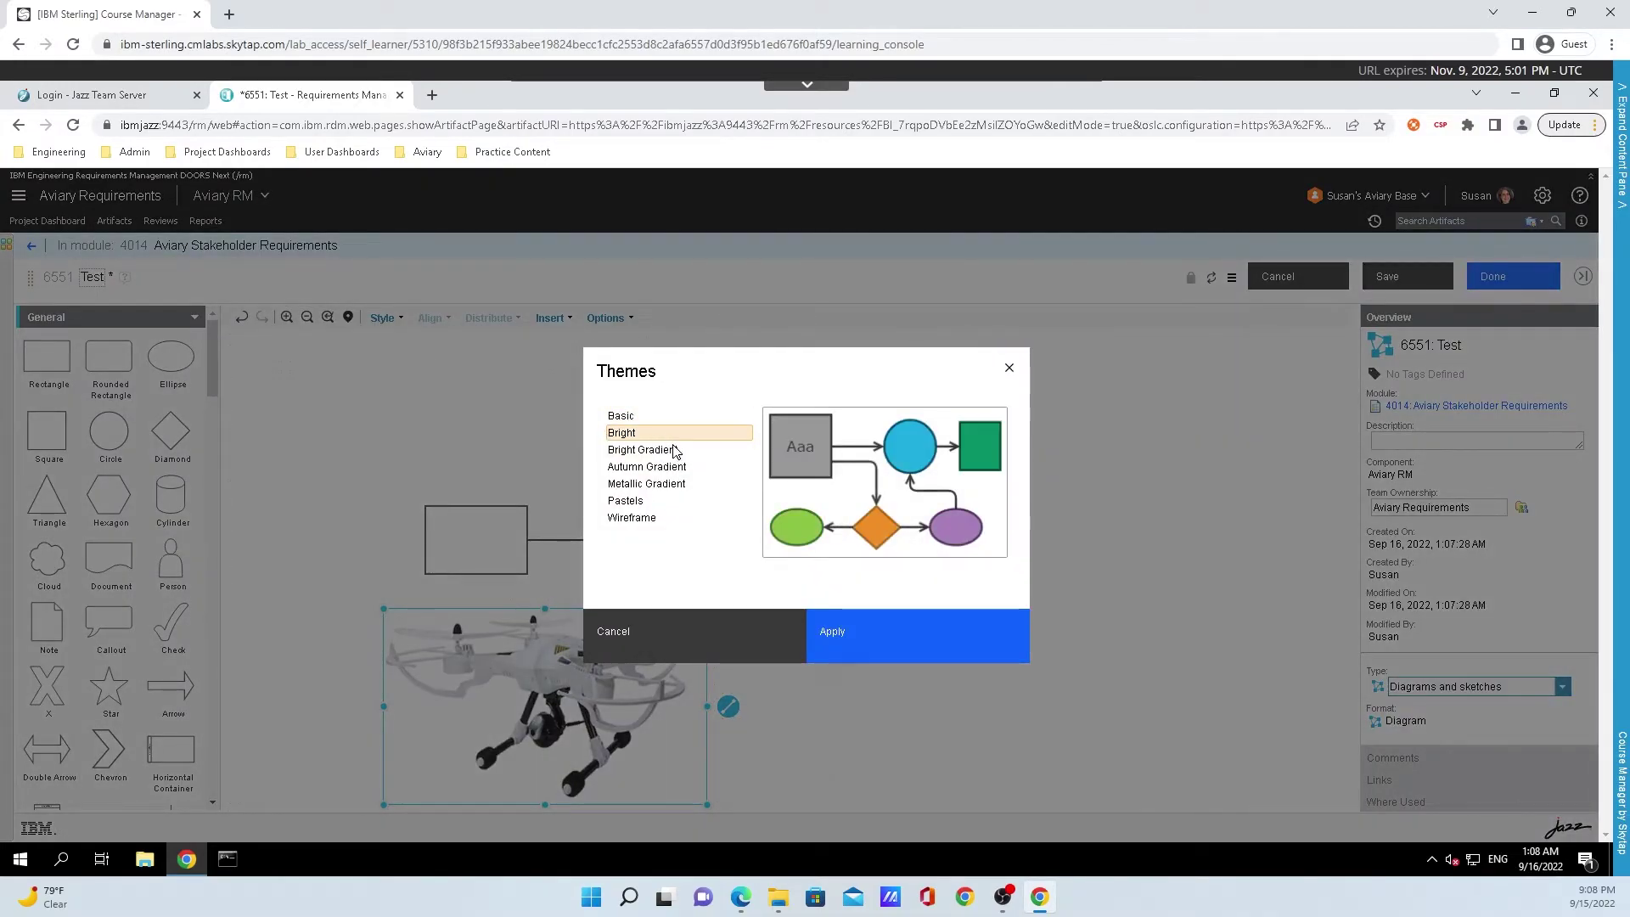
{"action": "left_click", "coordinate": [869, 642]}
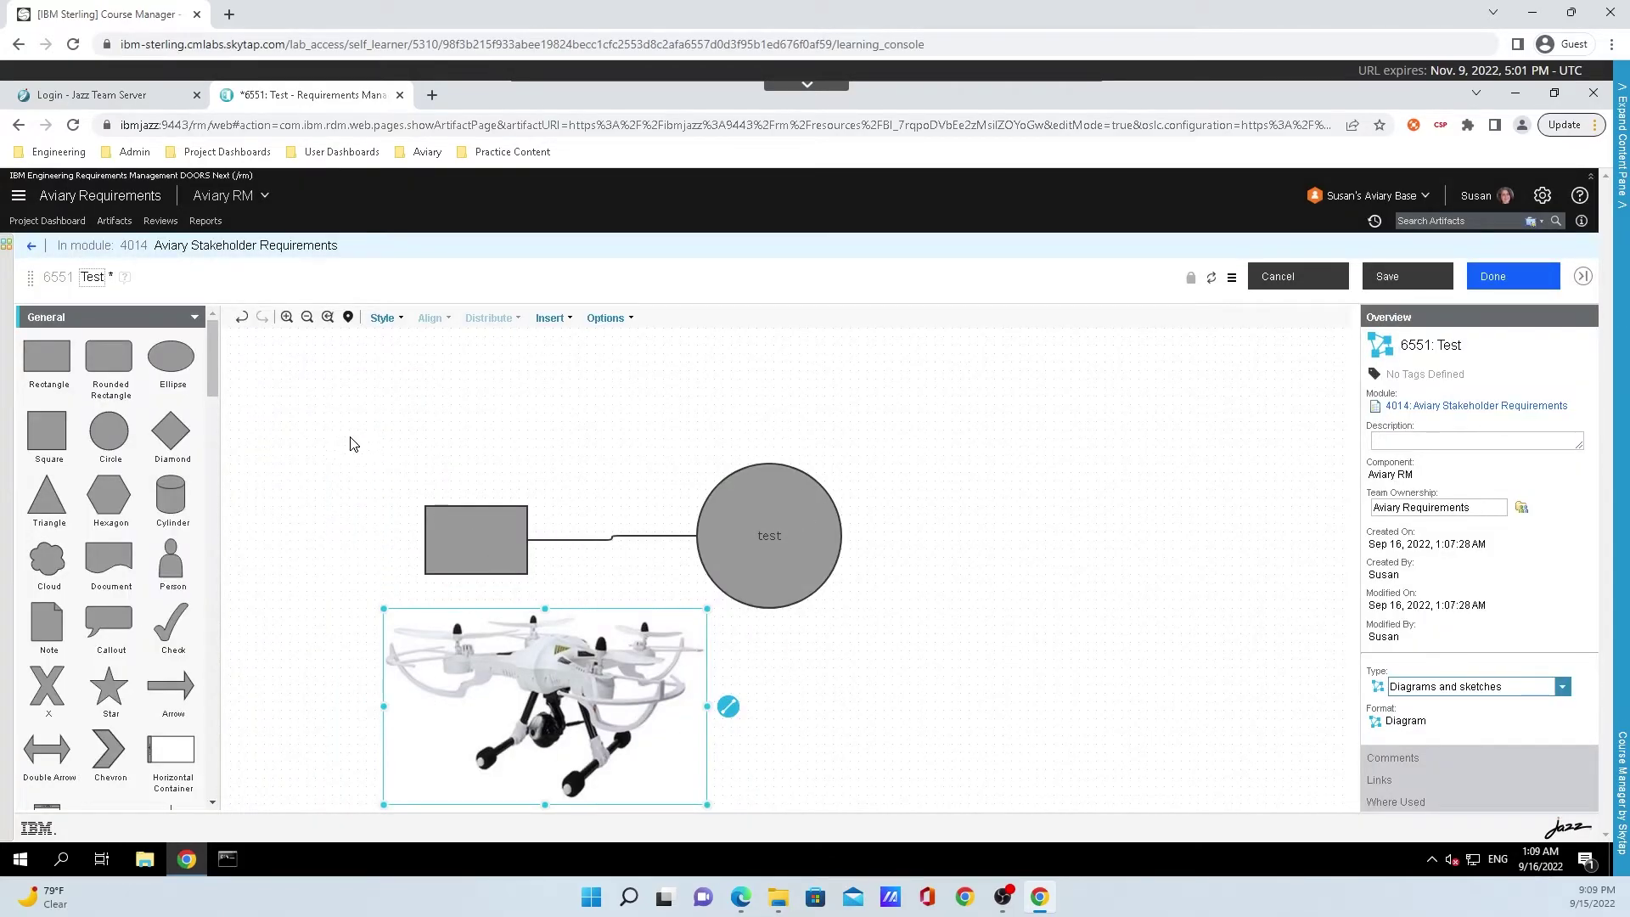
Set the artifact description to 'test sketch'
{"action": "left_click", "coordinate": [308, 316]}
{"action": "left_click", "coordinate": [287, 317]}
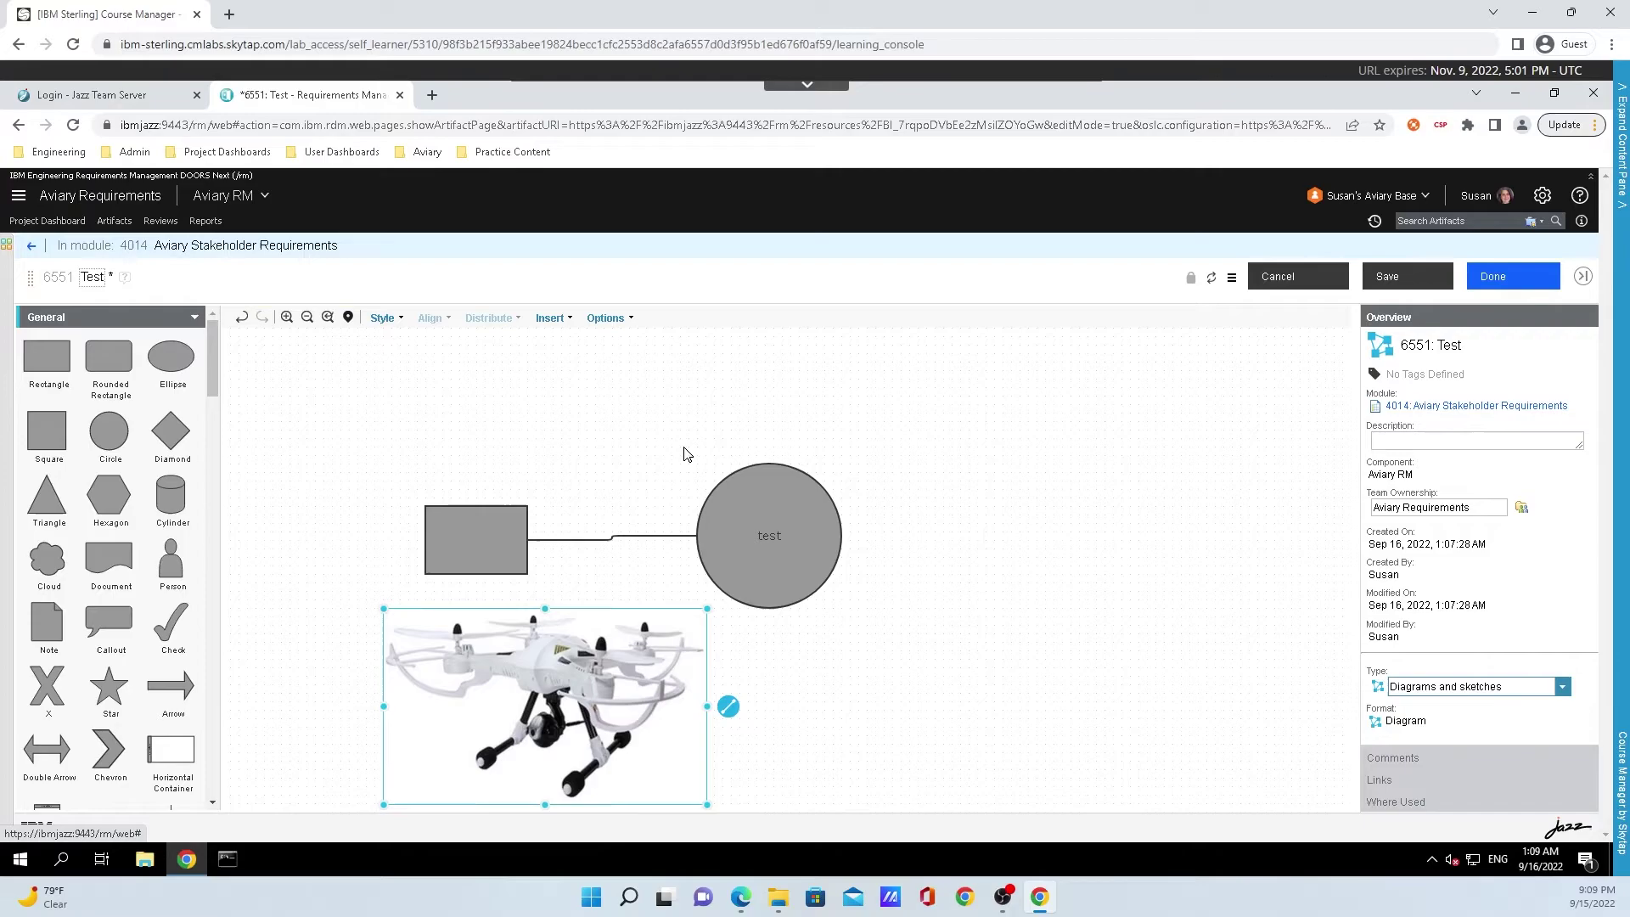
{"action": "left_click", "coordinate": [1444, 441]}
{"action": "type", "text": "test sketc"}
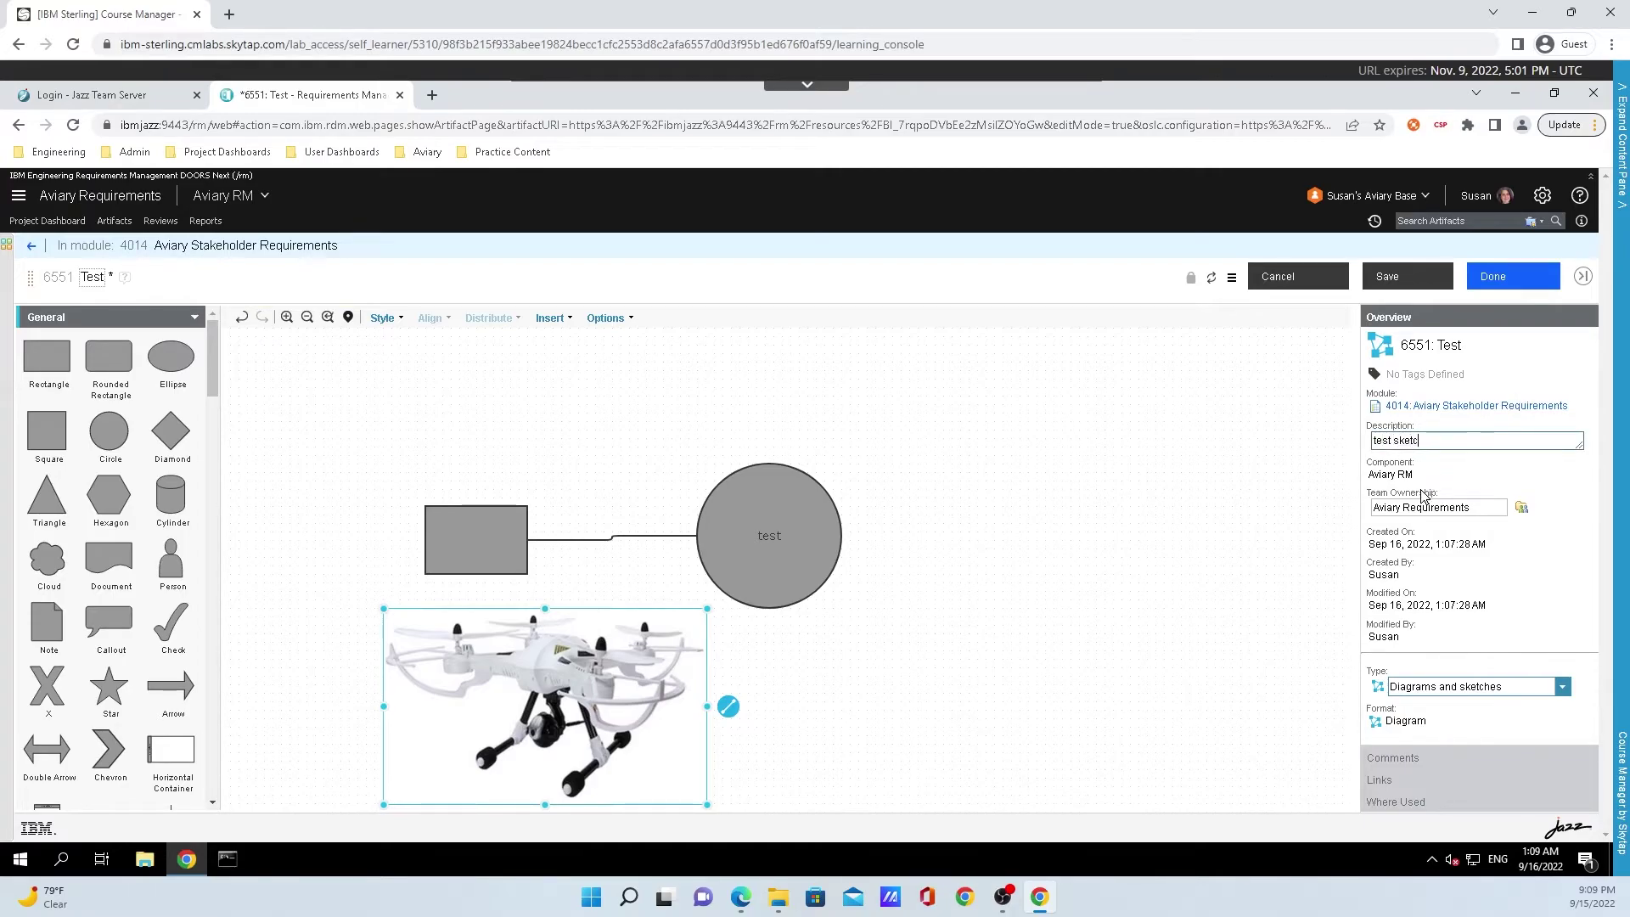
{"action": "type", "text": "h"}
Expand the Comments, Links and Where Used sections, showing module 4014 usage
{"action": "left_click", "coordinate": [1425, 756]}
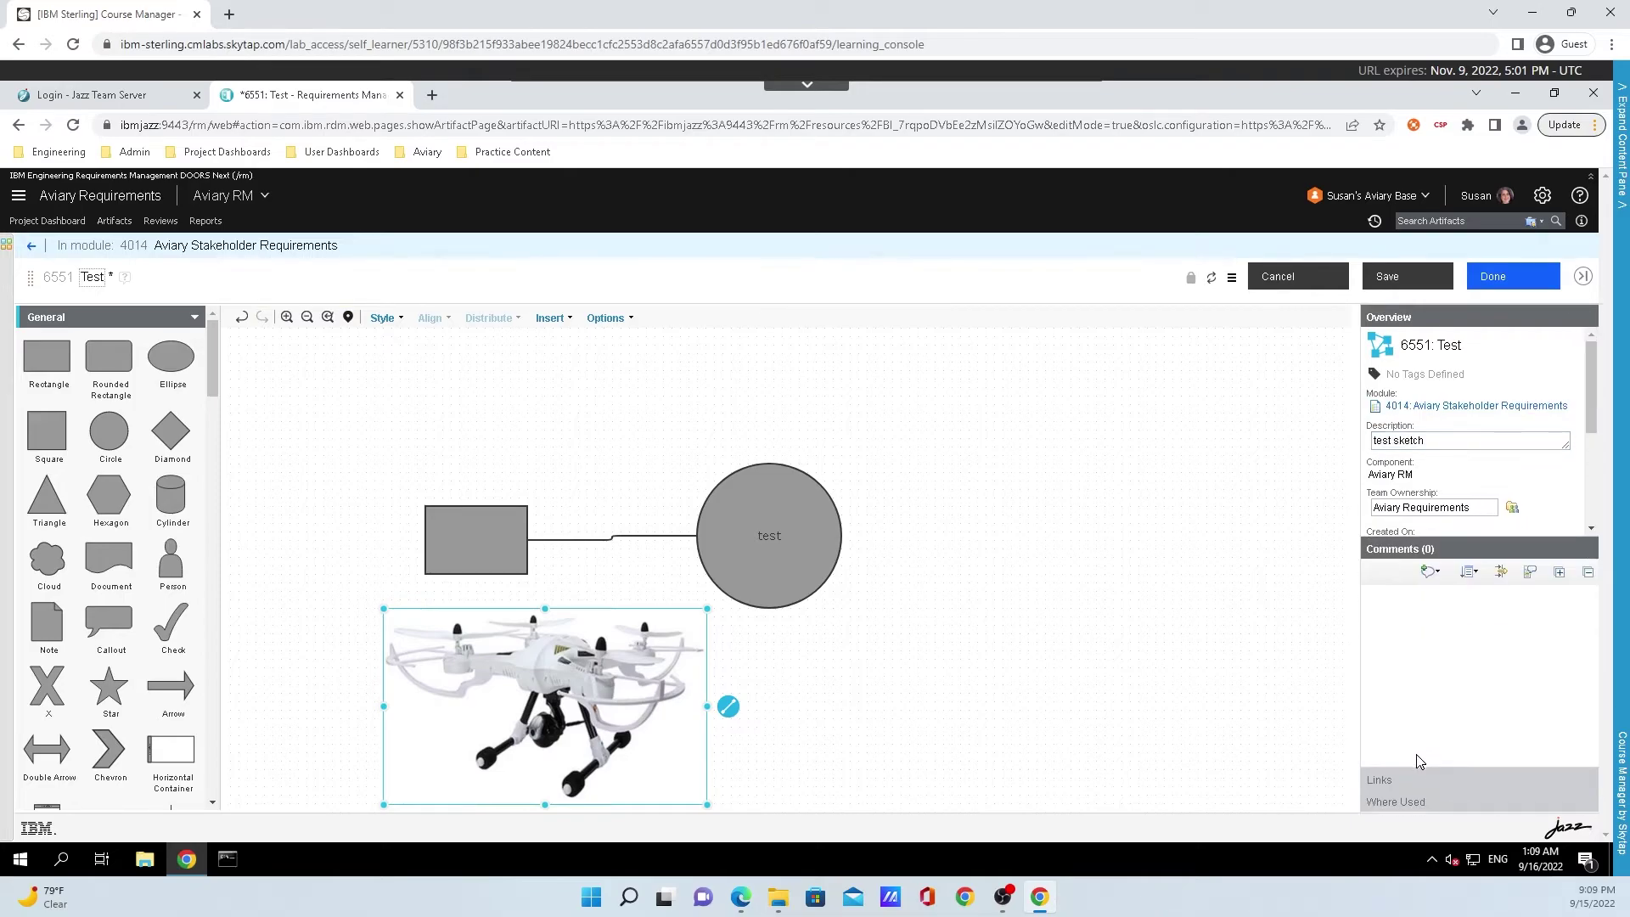
{"action": "left_click", "coordinate": [1407, 779]}
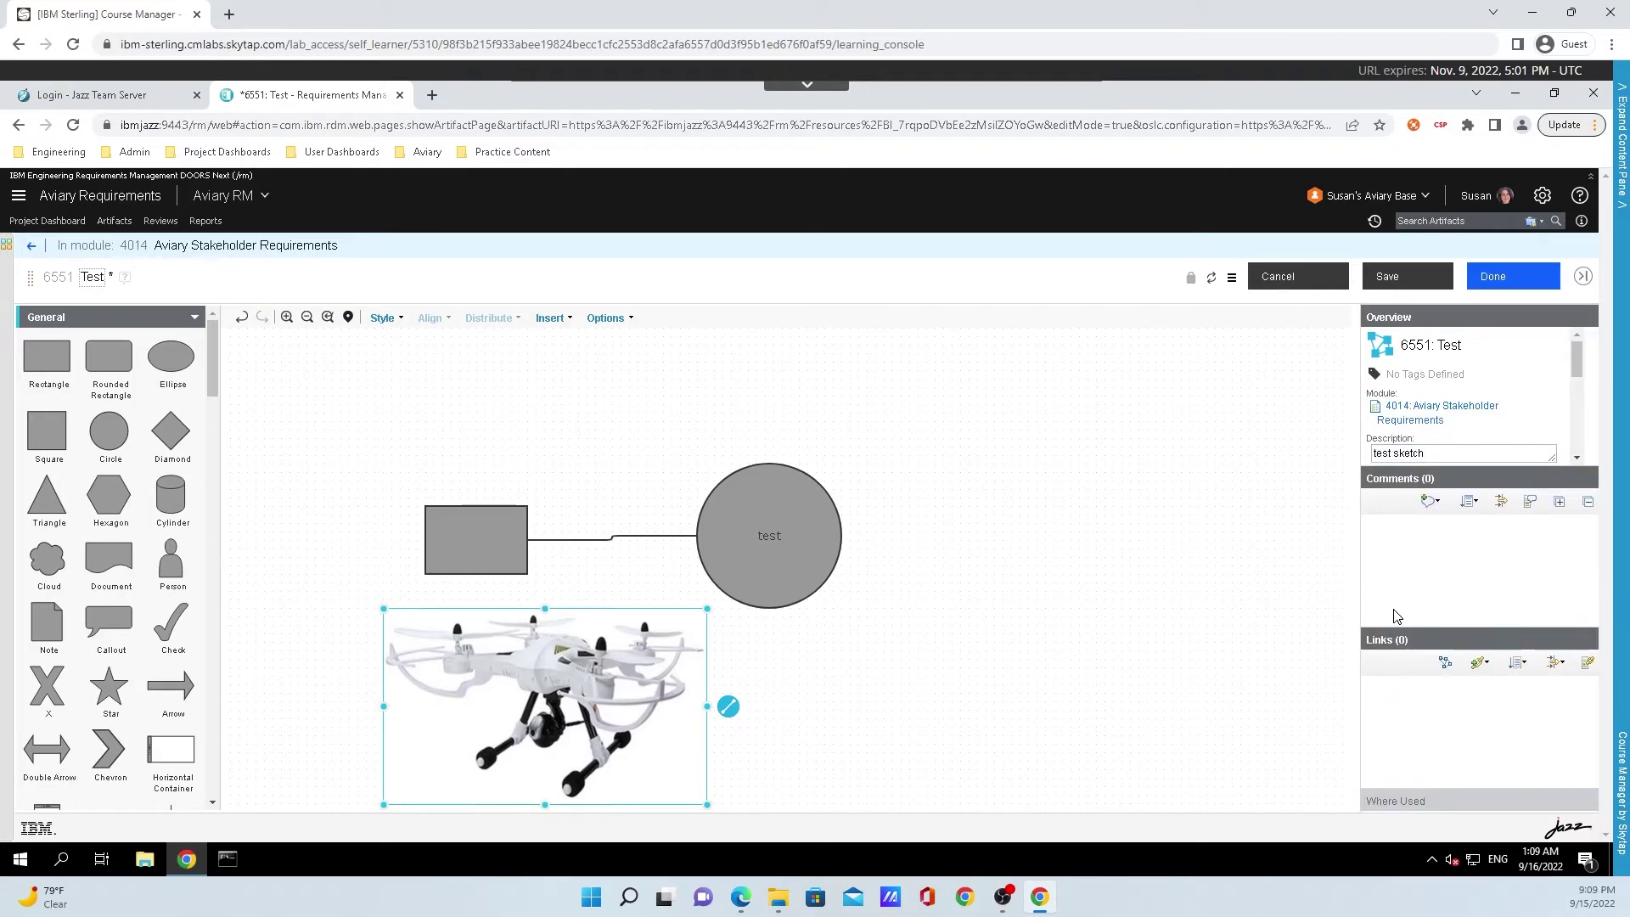
{"action": "left_click", "coordinate": [1392, 800]}
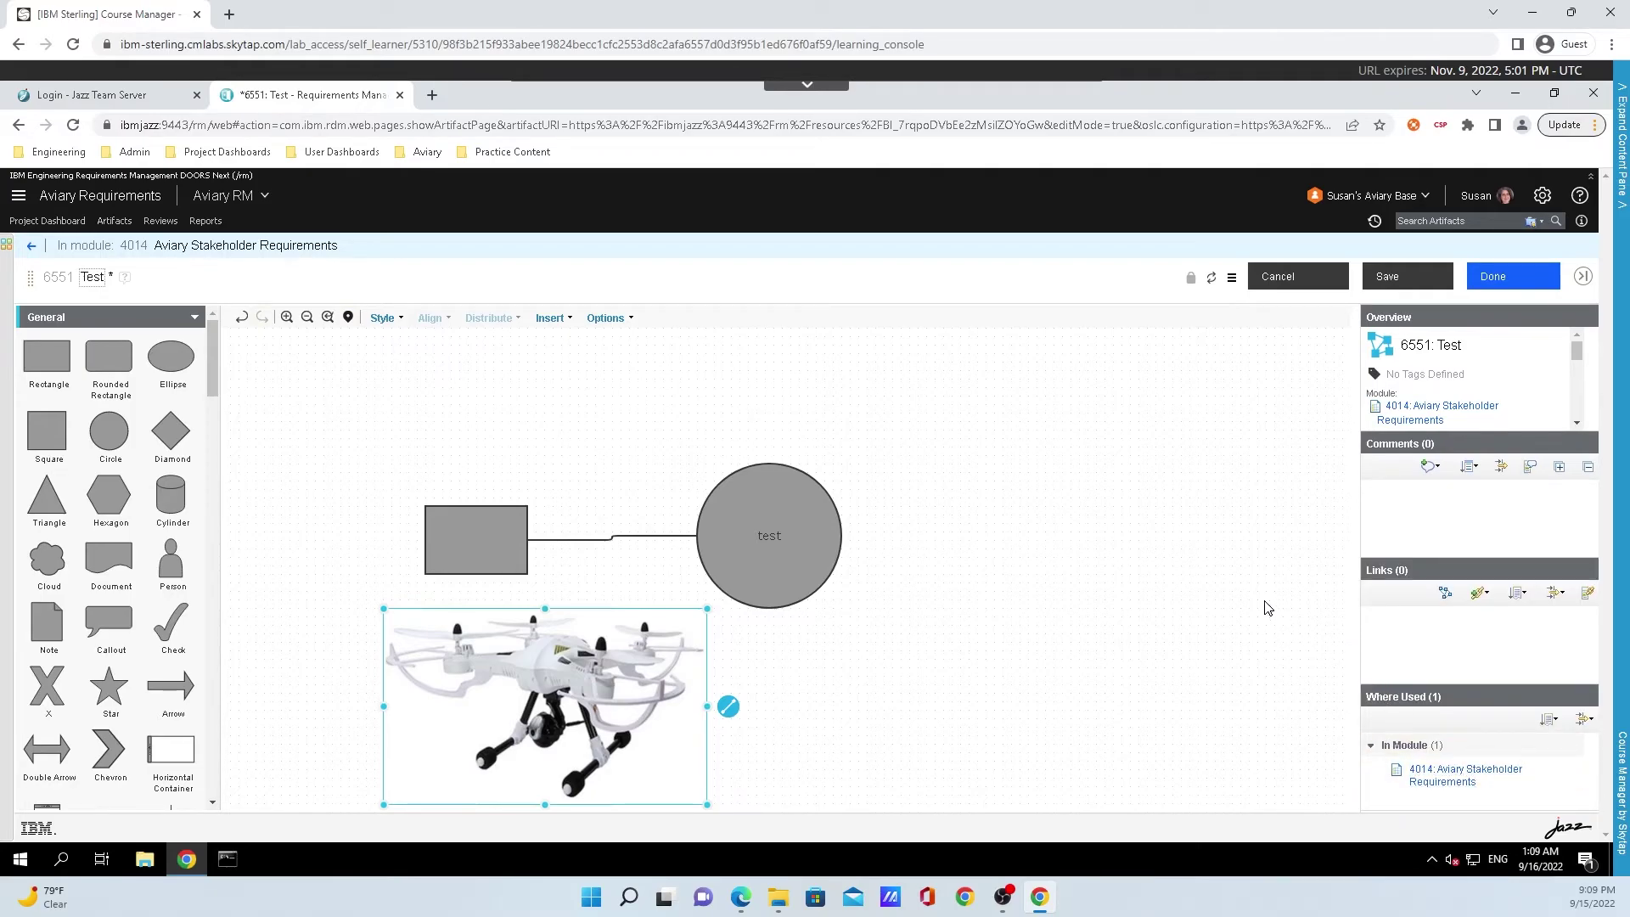
Save the diagram and return to module 4014 to find artifact 6551
{"action": "left_click", "coordinate": [1392, 279]}
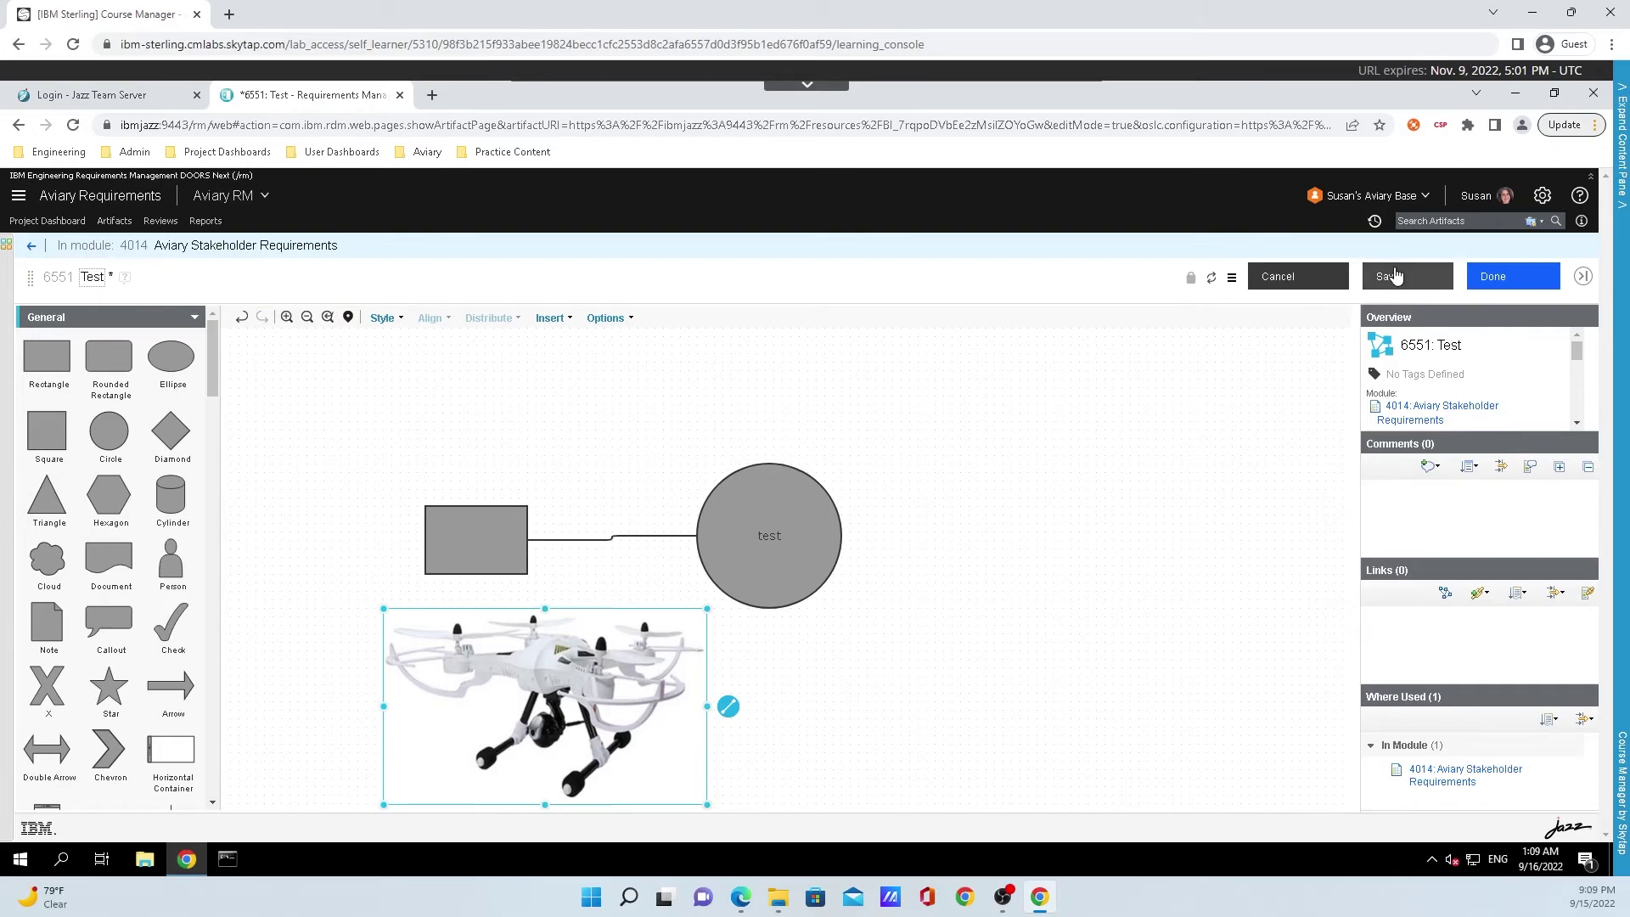
{"action": "left_click", "coordinate": [1527, 280]}
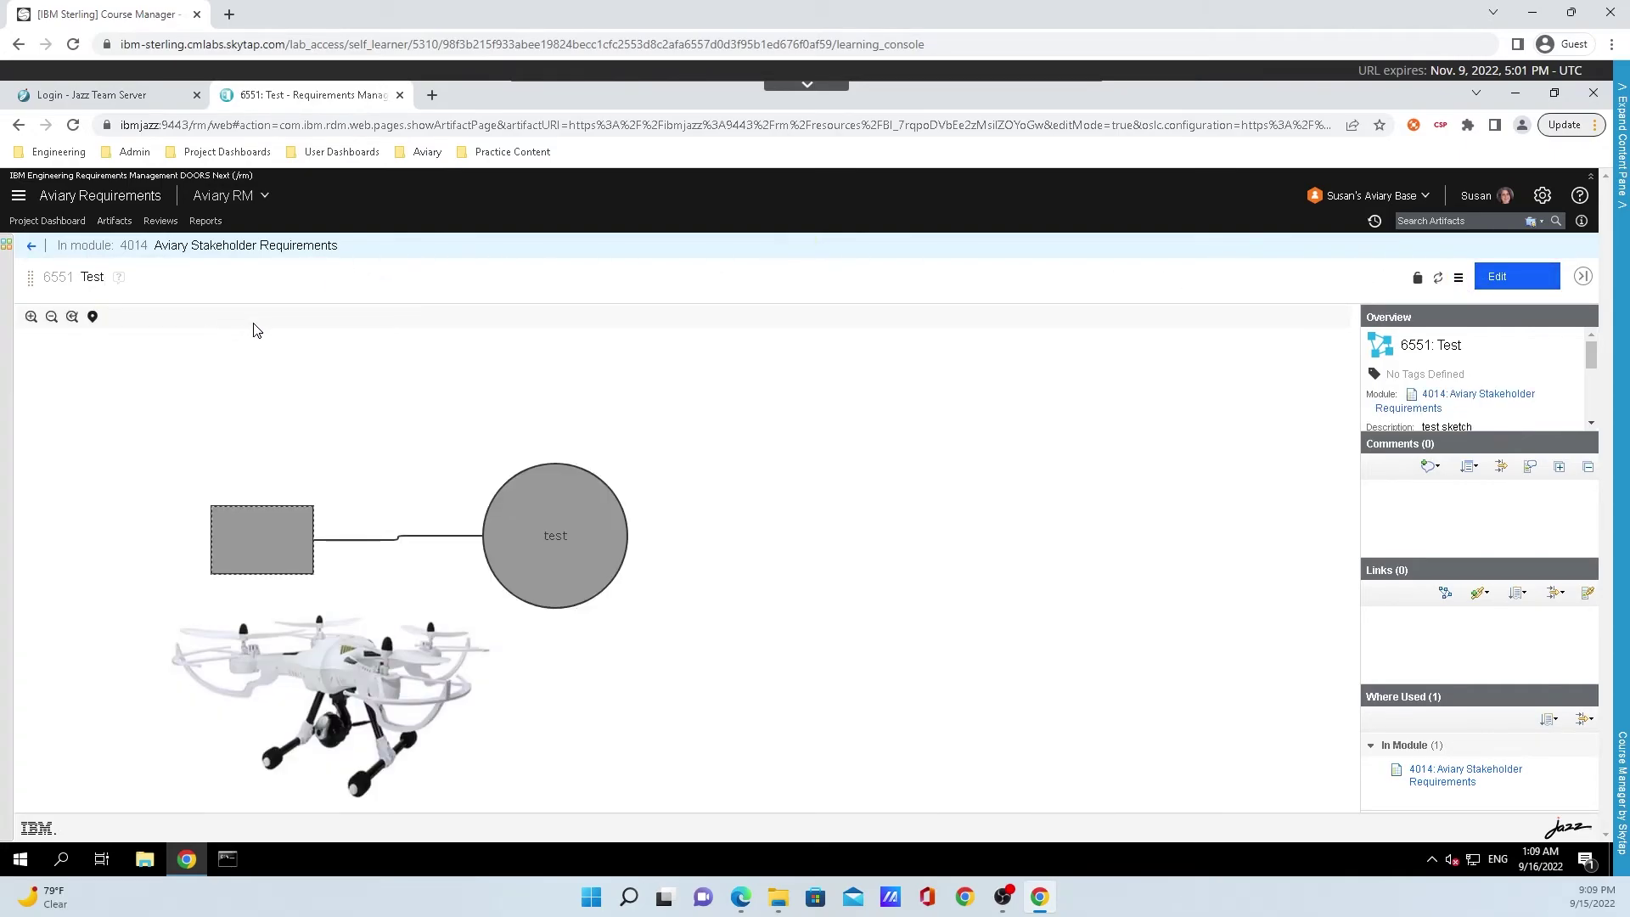
{"action": "left_click", "coordinate": [30, 245]}
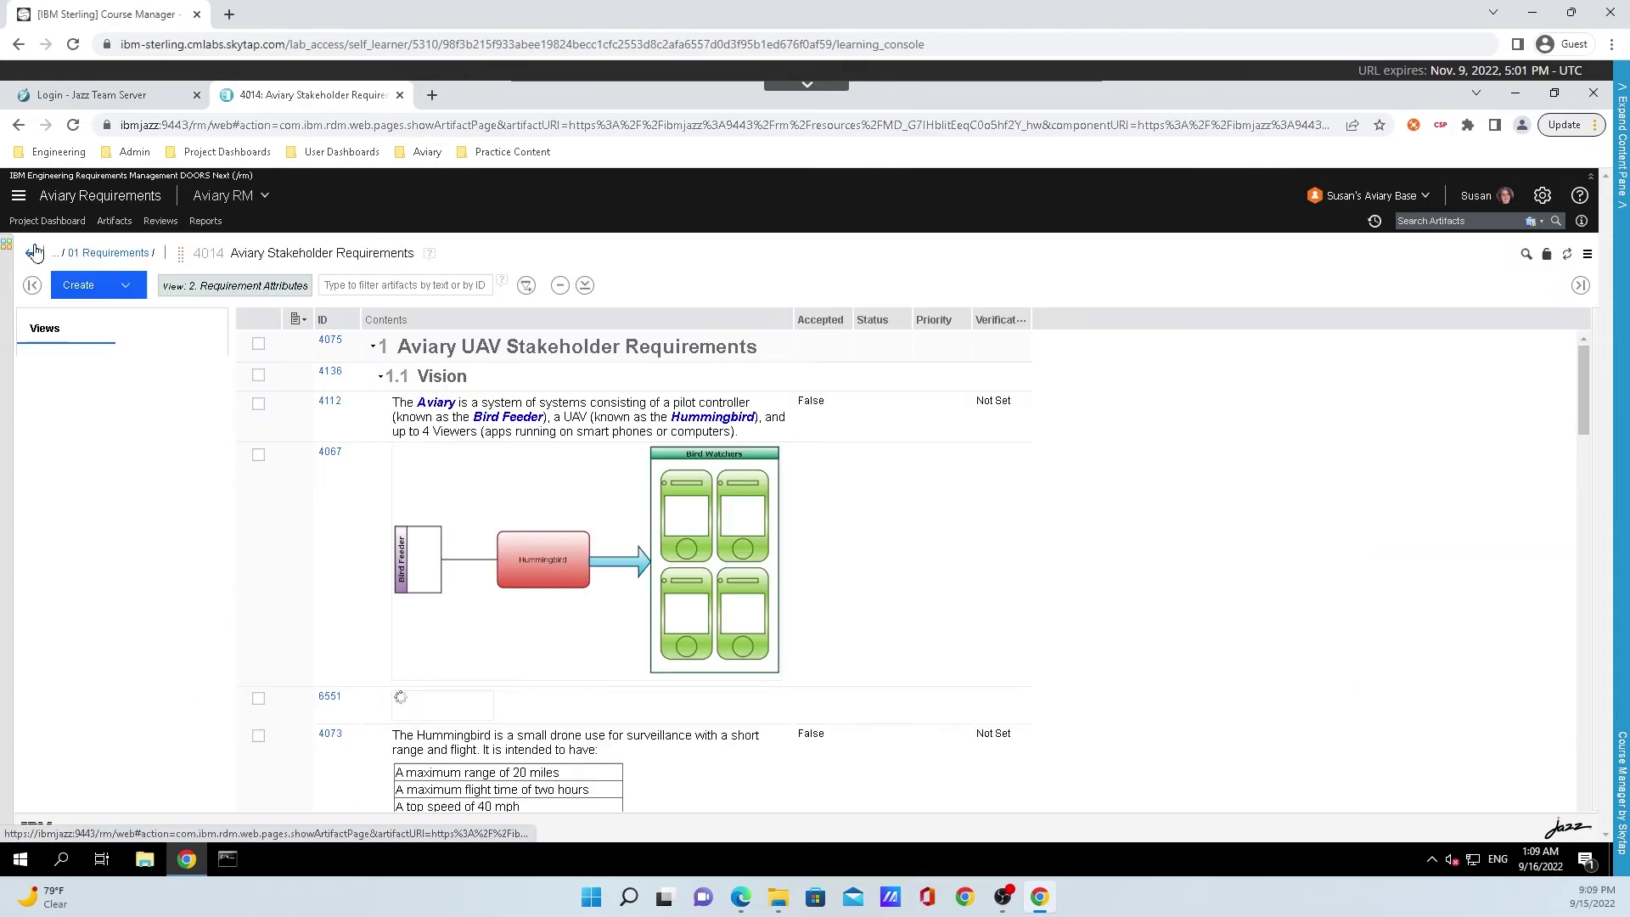
{"action": "scroll", "coordinate": [444, 426], "scroll_direction": "down", "scroll_amount": 3}
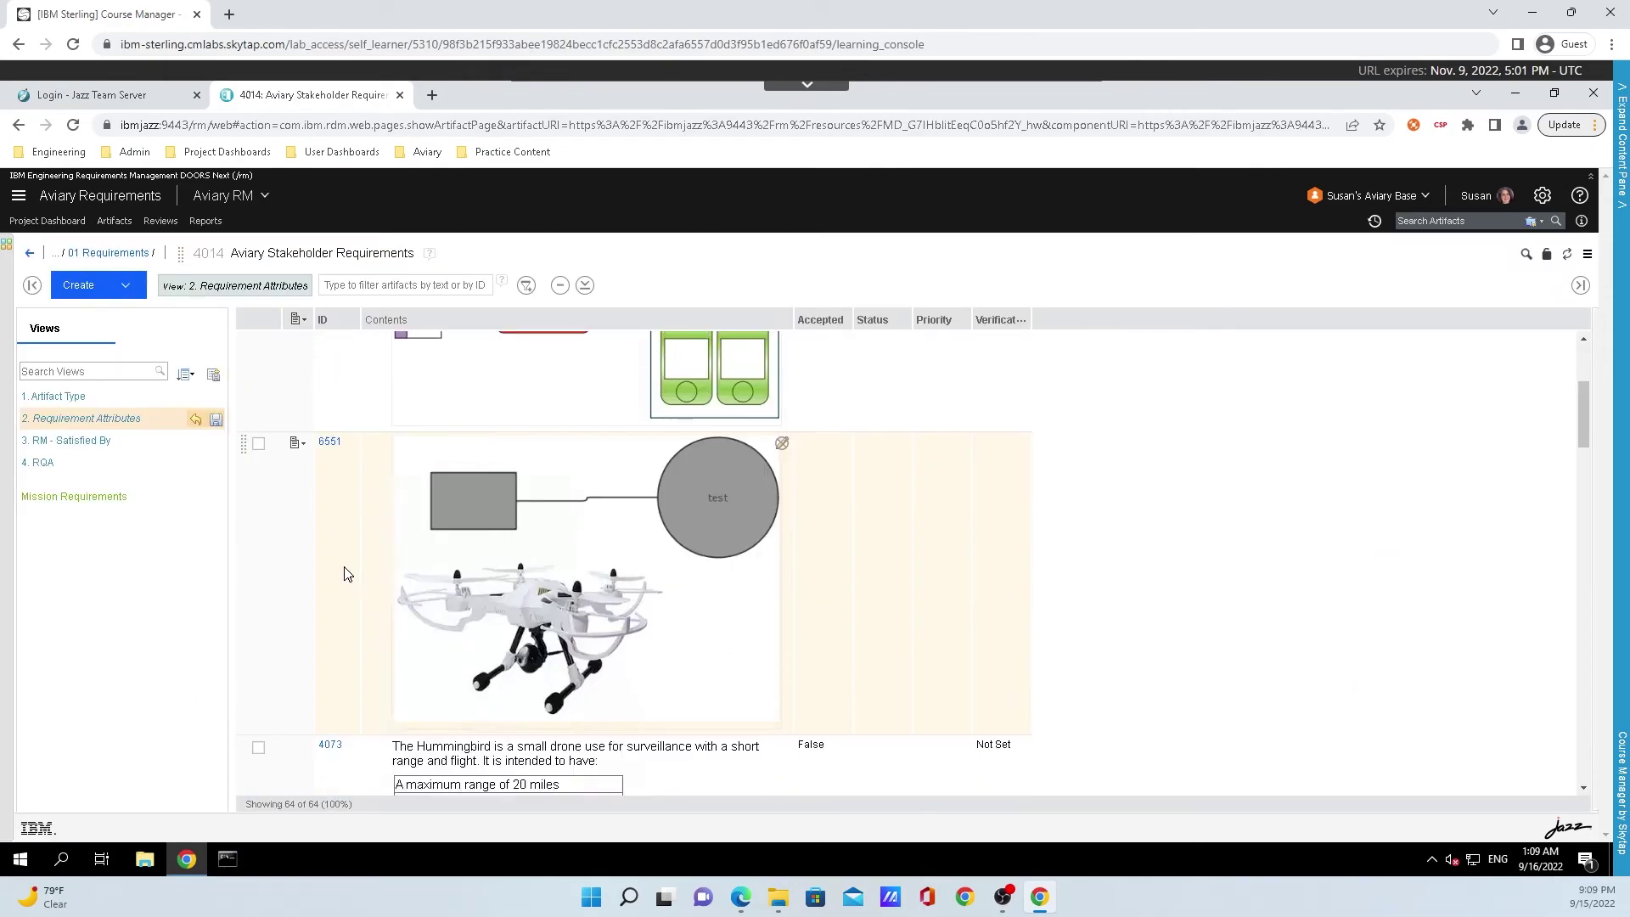